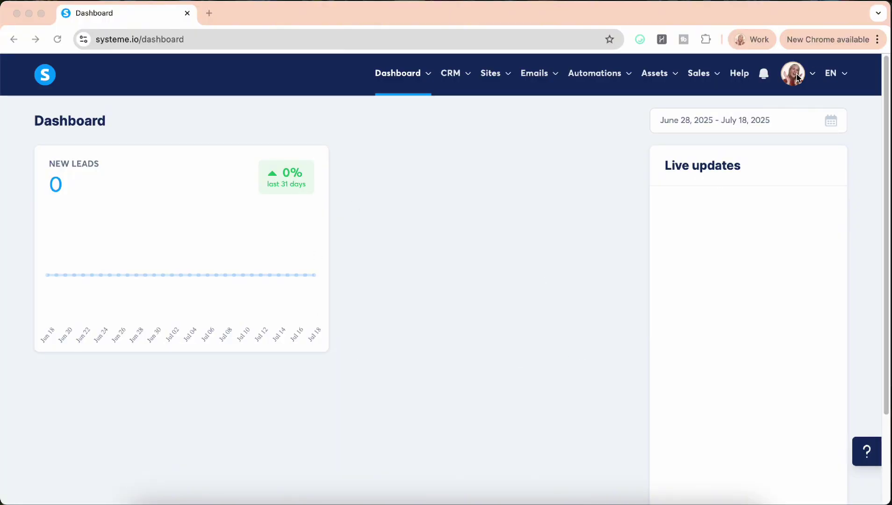
- Go to the CRM calendar's Availability settings
click(797, 78)
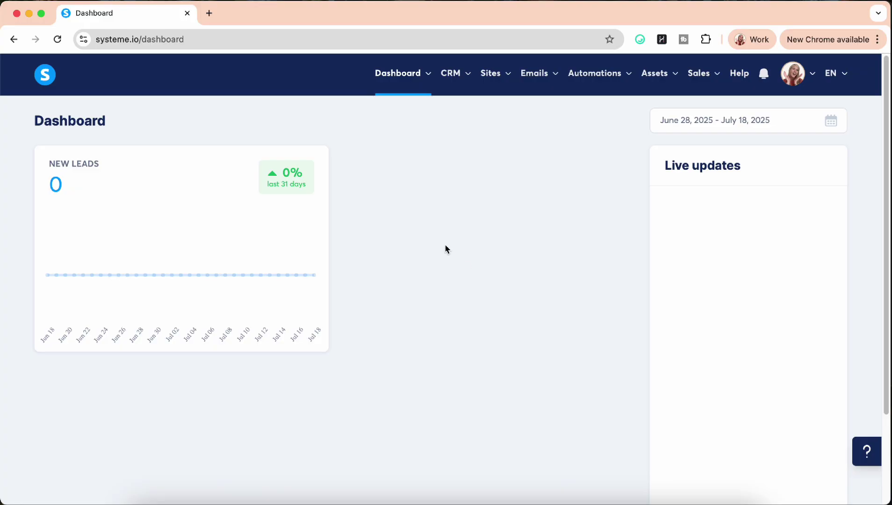
mouse_move(450, 77)
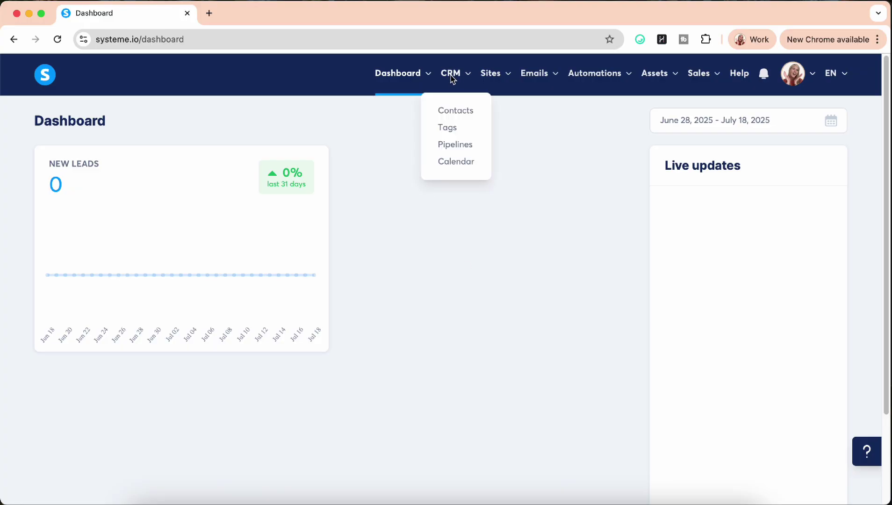
click(450, 164)
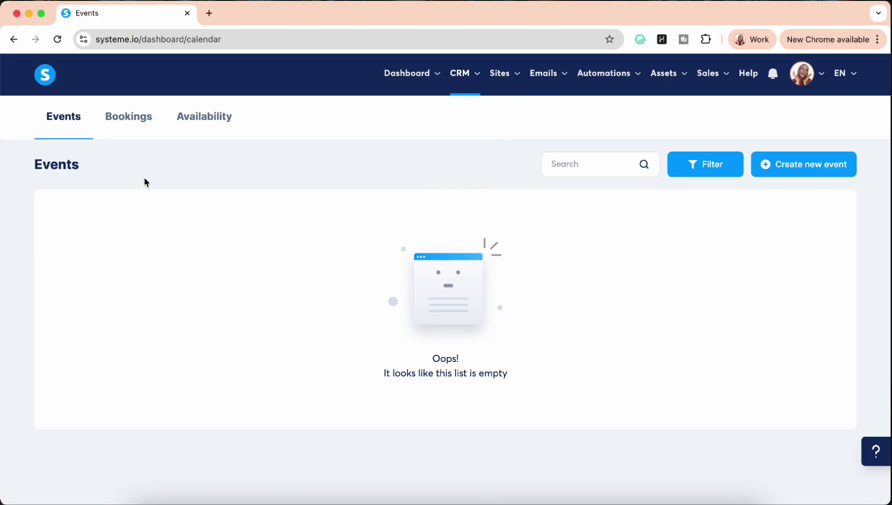
click(129, 117)
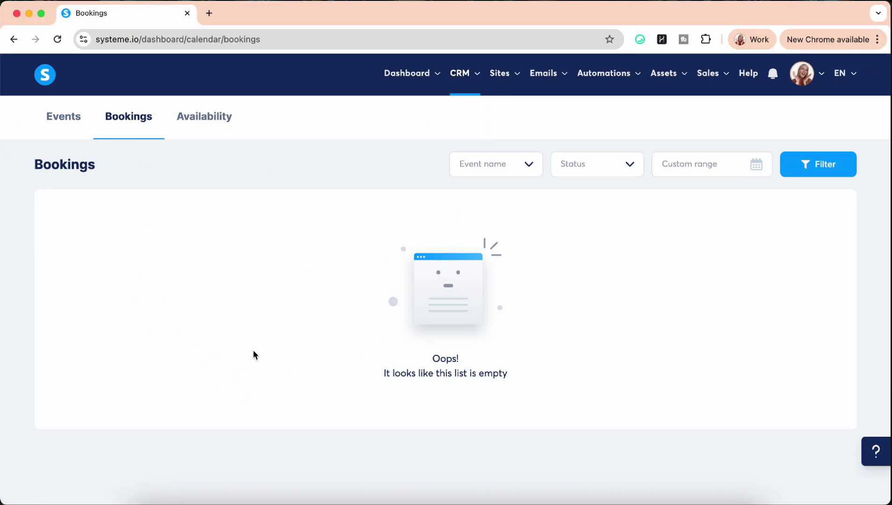
click(213, 117)
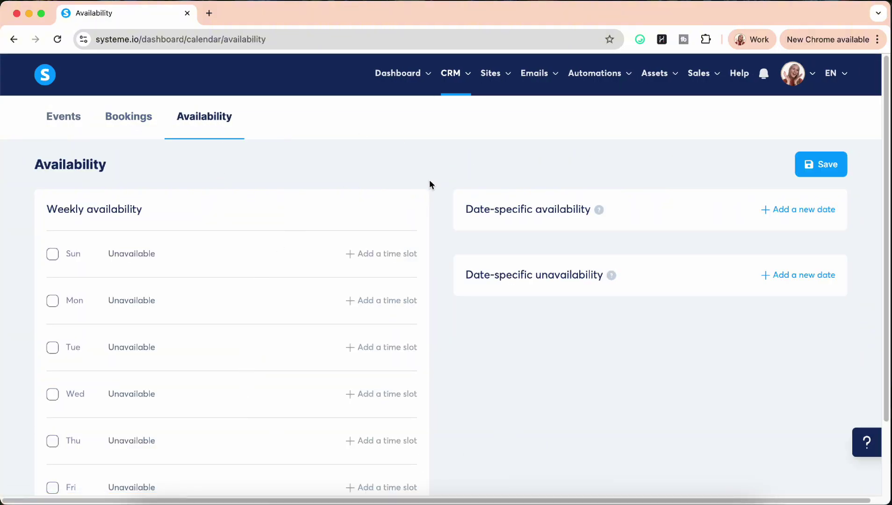
scroll(435, 379, down, 3)
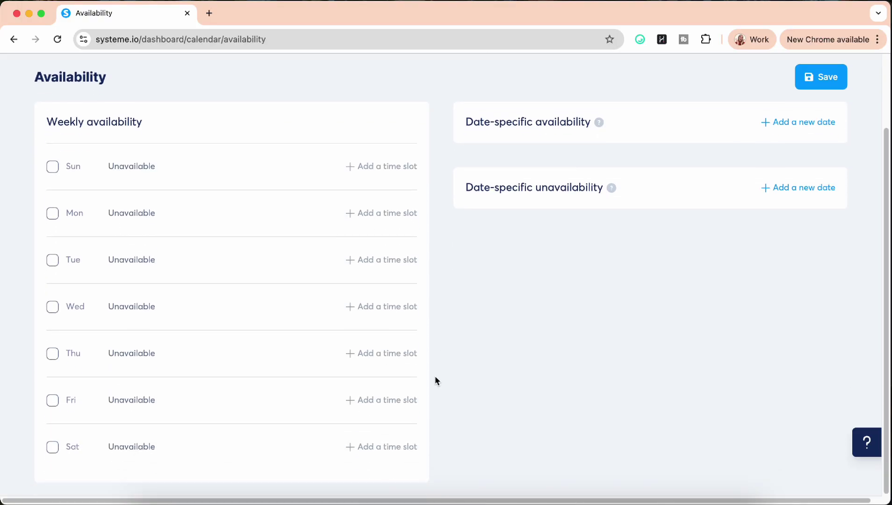
- Make Monday available from 09:00 AM to 06:00 PM
click(52, 216)
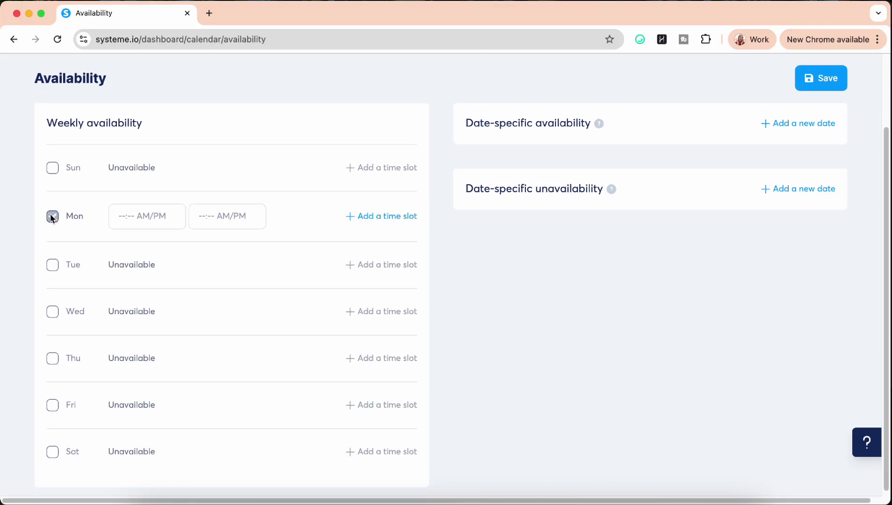
click(124, 216)
scroll(141, 295, down, 3)
scroll(142, 295, up, 15)
scroll(141, 295, down, 2)
scroll(147, 327, down, 10)
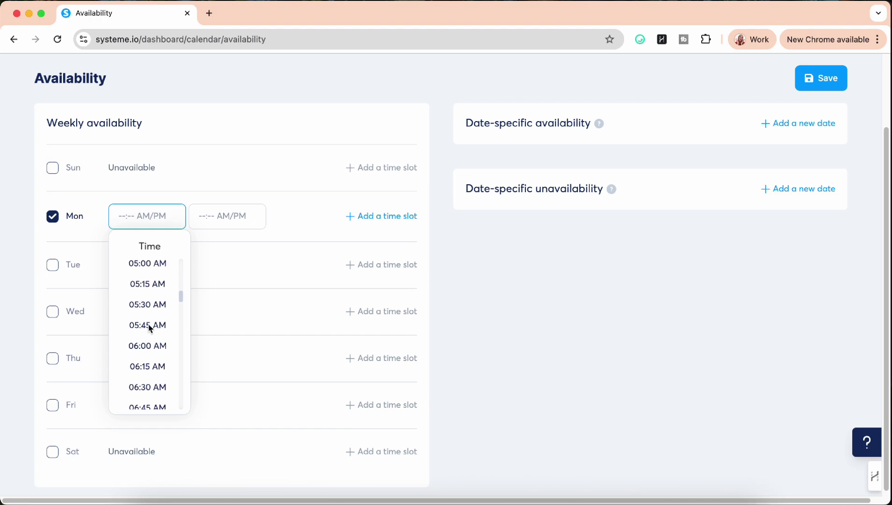
scroll(147, 356, down, 3)
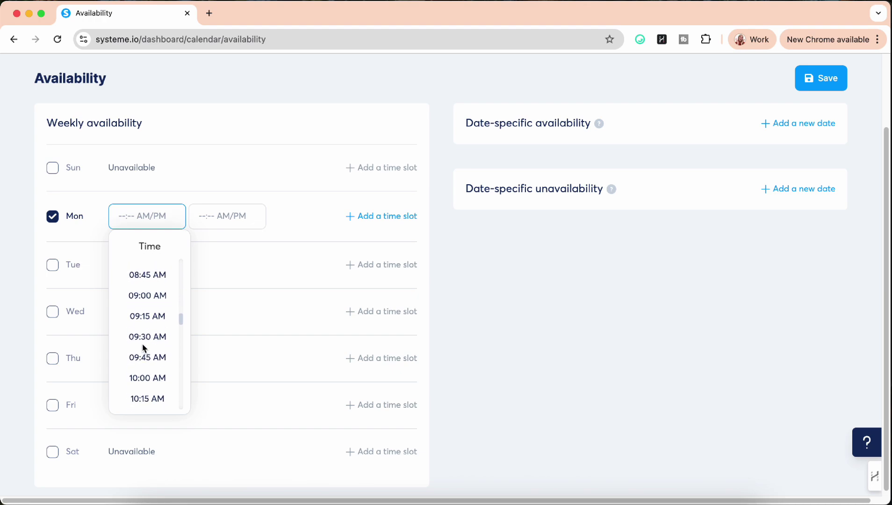
click(168, 298)
click(225, 213)
scroll(225, 323, down, 15)
scroll(220, 285, up, 3)
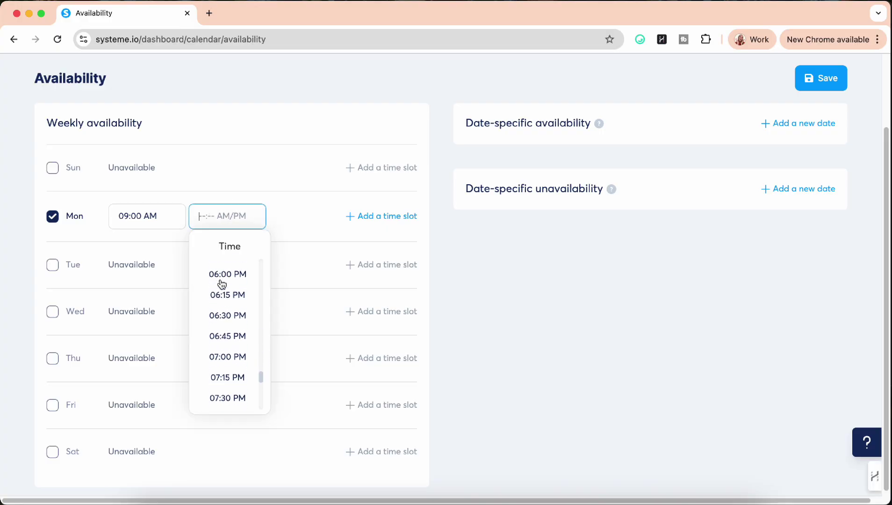
click(223, 277)
click(542, 272)
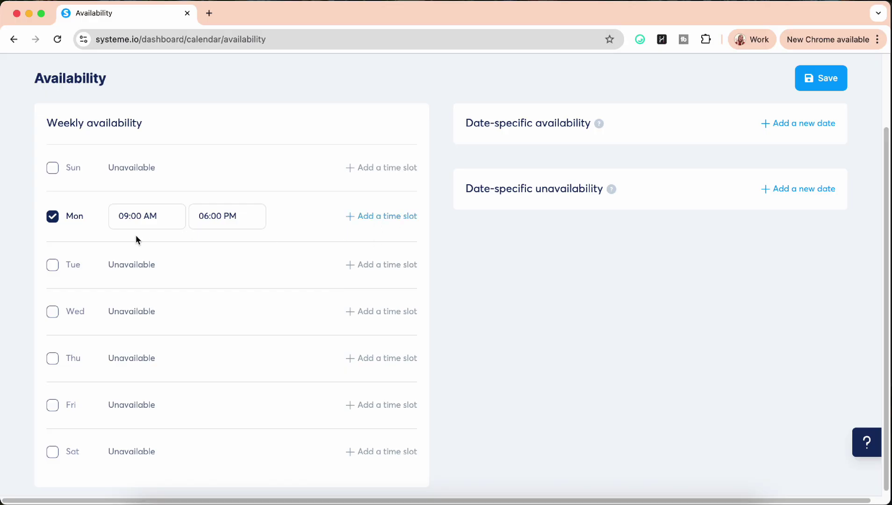
- Add a second Monday slot, ending the first at 01:45 PM and running the second 03:00–06:00 PM
click(371, 219)
click(230, 211)
scroll(219, 312, up, 6)
click(229, 281)
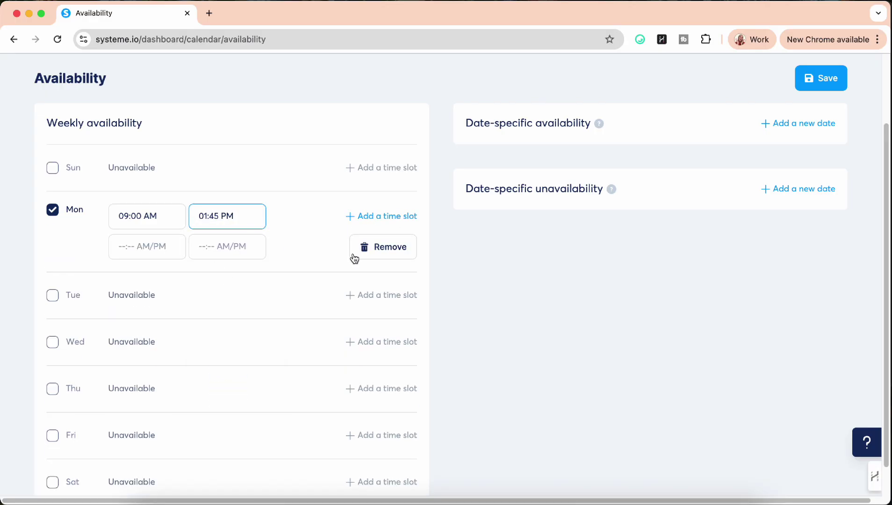
click(141, 247)
scroll(140, 384, down, 5)
click(144, 371)
click(237, 247)
scroll(255, 357, down, 8)
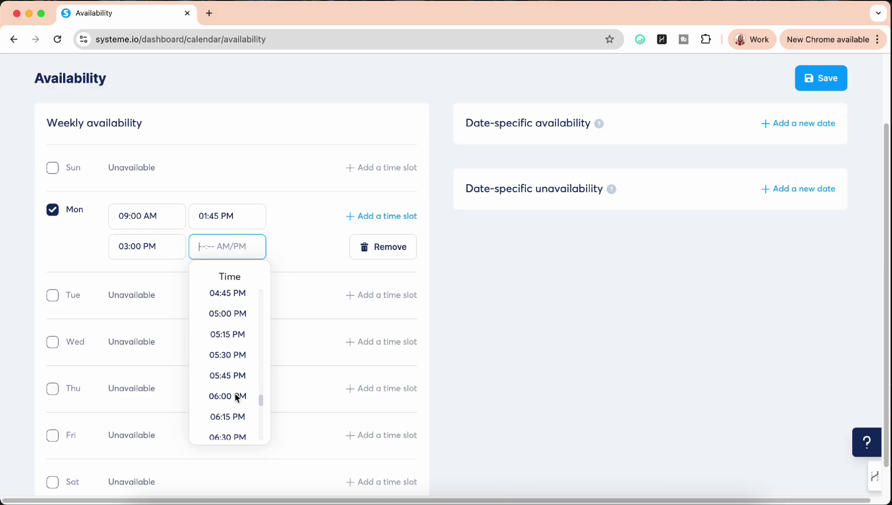
click(236, 397)
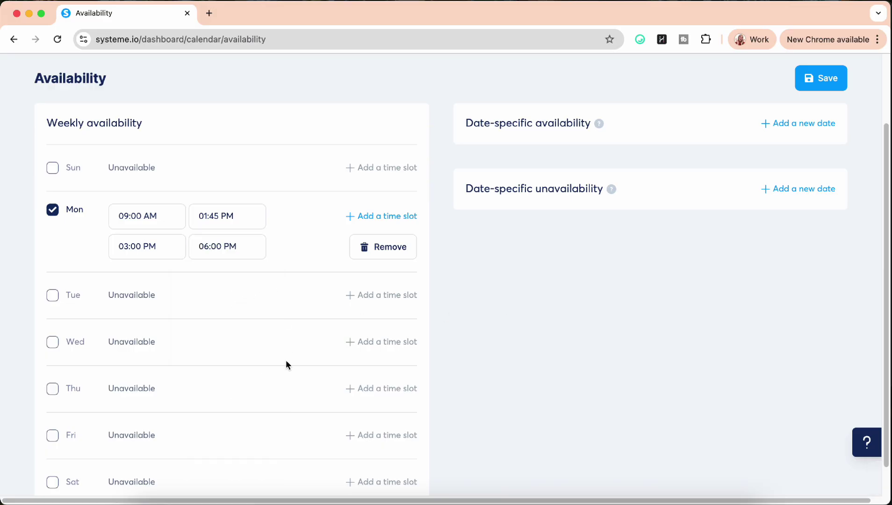
scroll(285, 359, down, 2)
scroll(286, 360, up, 5)
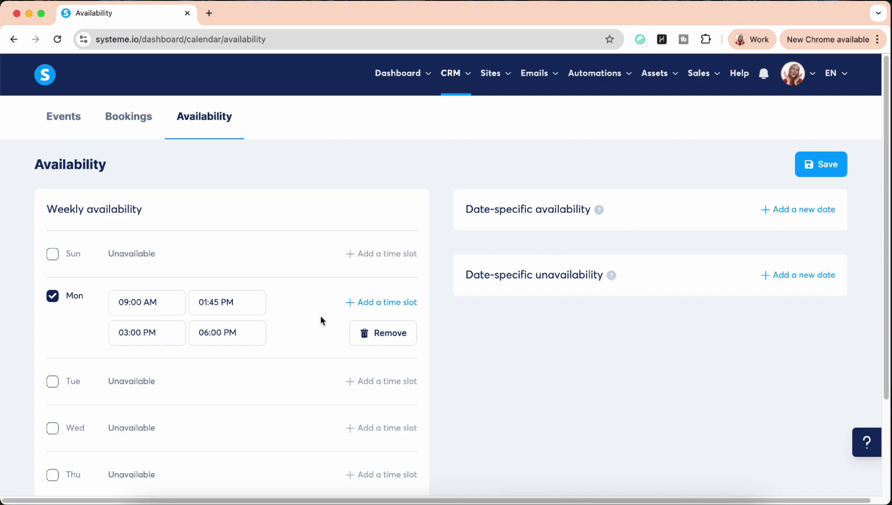
- Remove the empty date-specific entry and save the Monday-only weekly availability
click(782, 210)
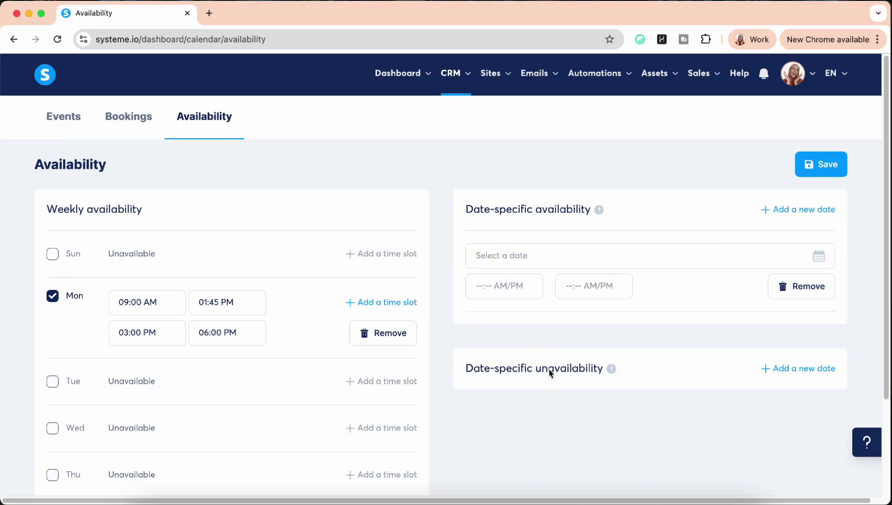
click(825, 168)
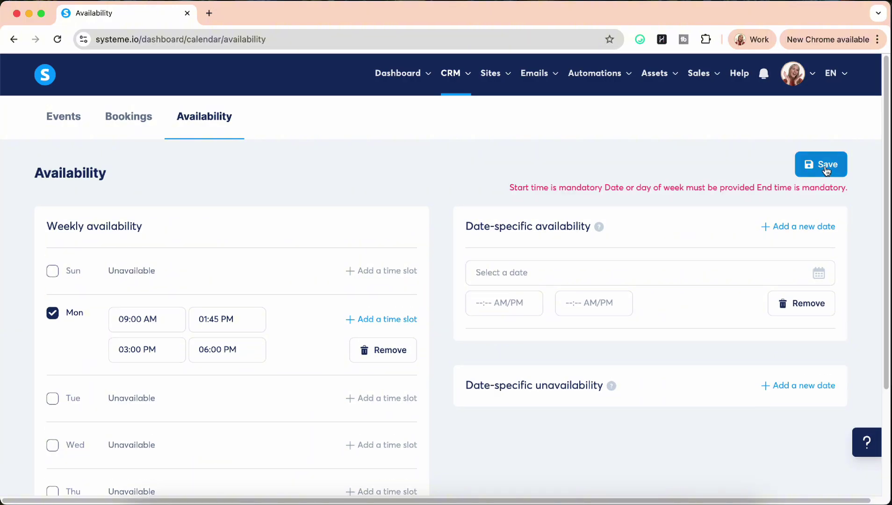
click(810, 309)
click(820, 164)
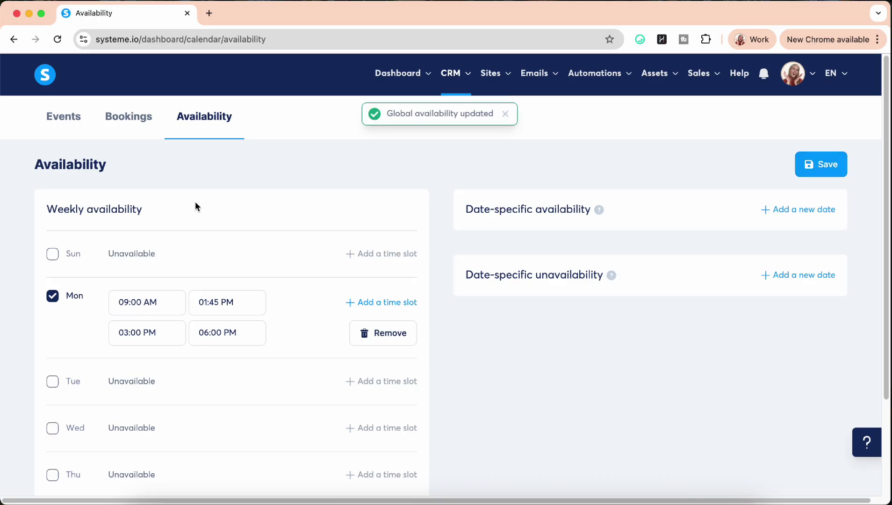
- Open Settings > Integrations and look at the Zoom integration details
click(793, 80)
click(766, 149)
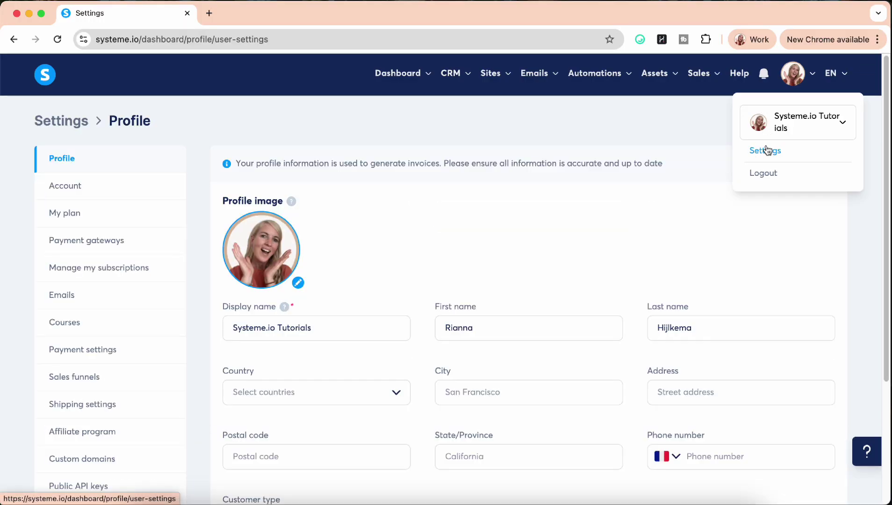
scroll(110, 369, down, 3)
scroll(111, 365, down, 2)
click(84, 371)
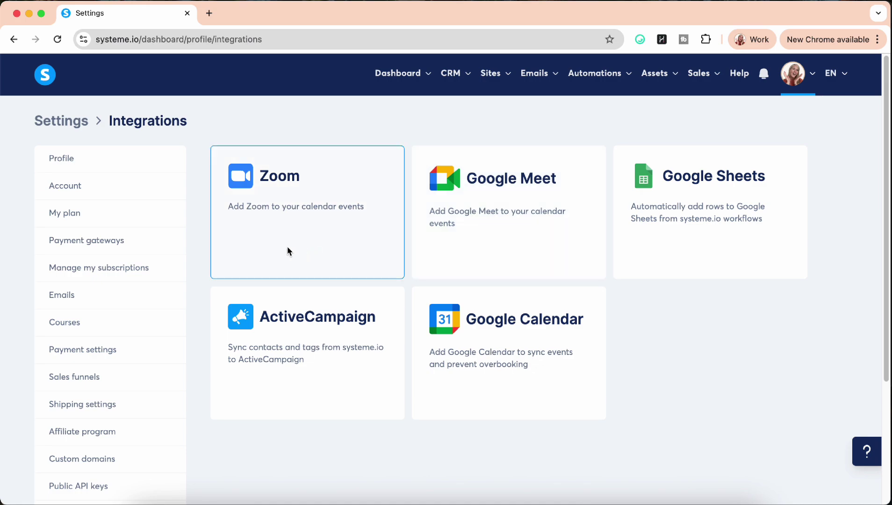
click(279, 221)
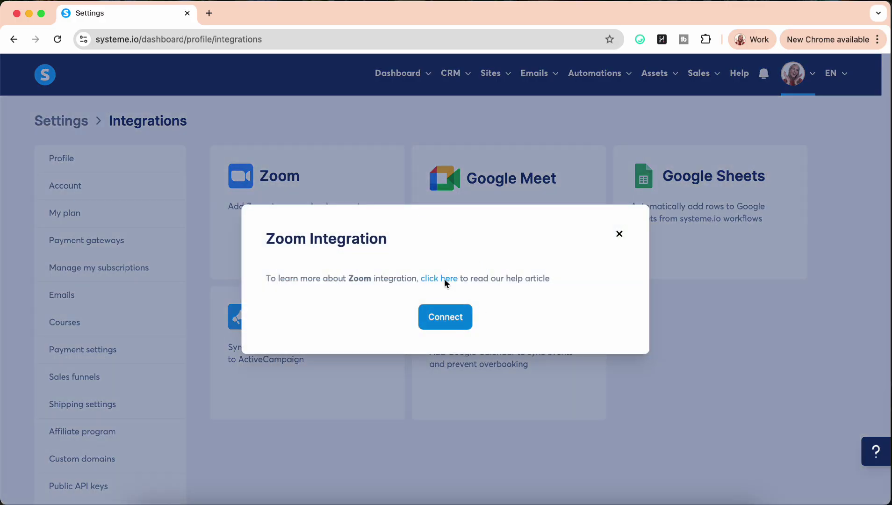
click(514, 137)
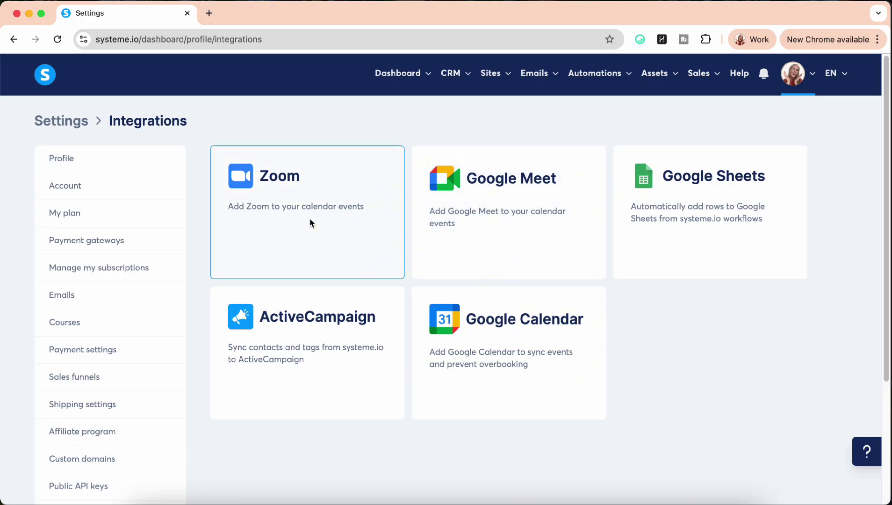
click(794, 74)
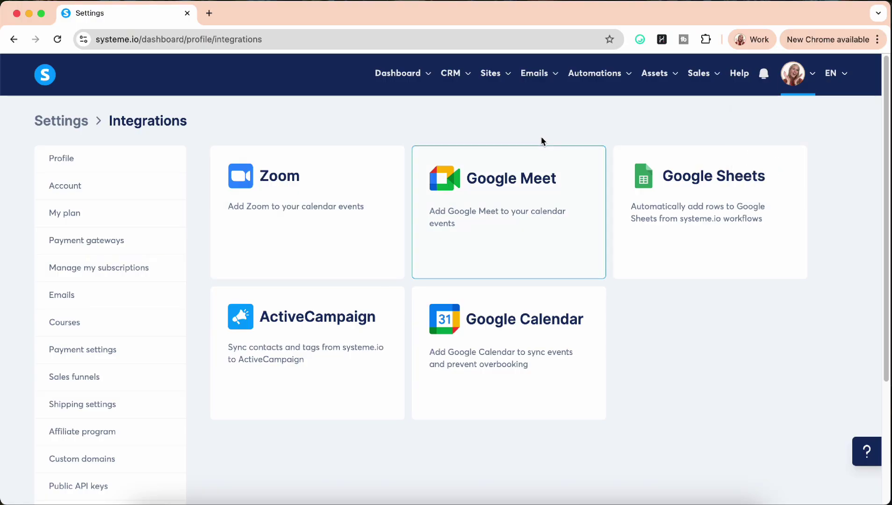
- From the calendar events list, create a new Individual event and begin its name
mouse_move(459, 77)
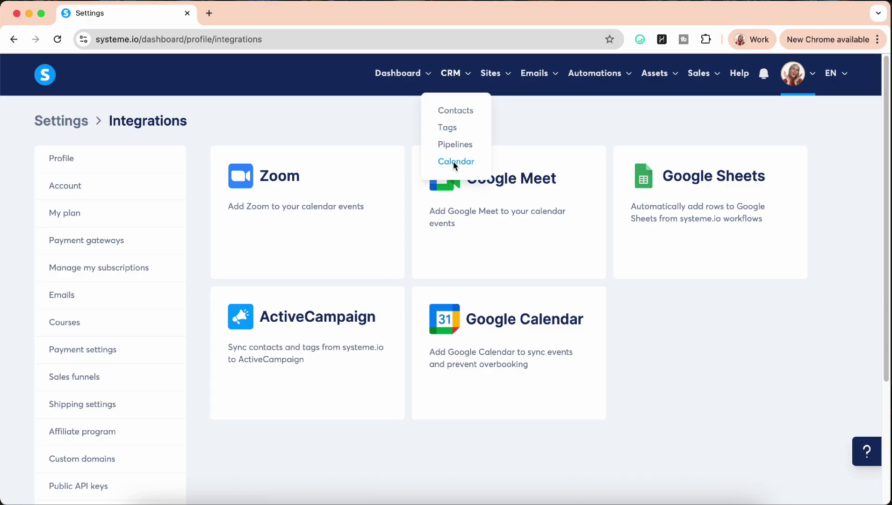
click(453, 162)
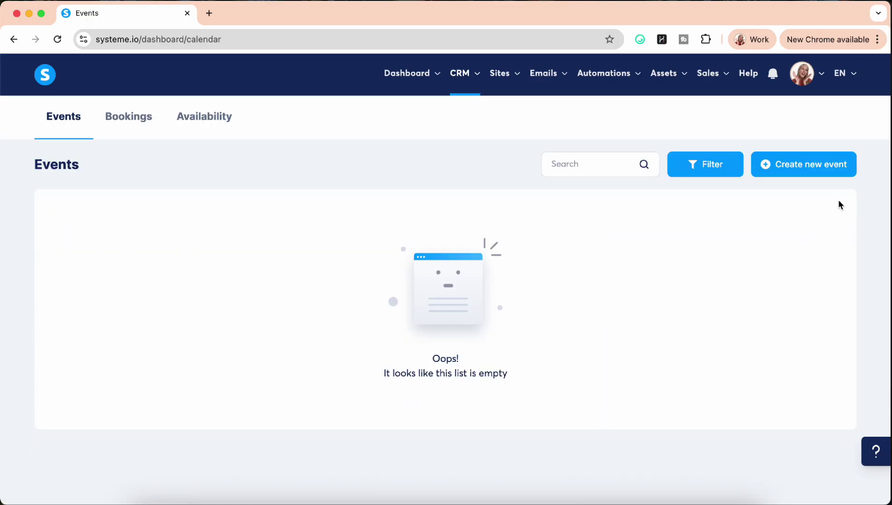
click(816, 164)
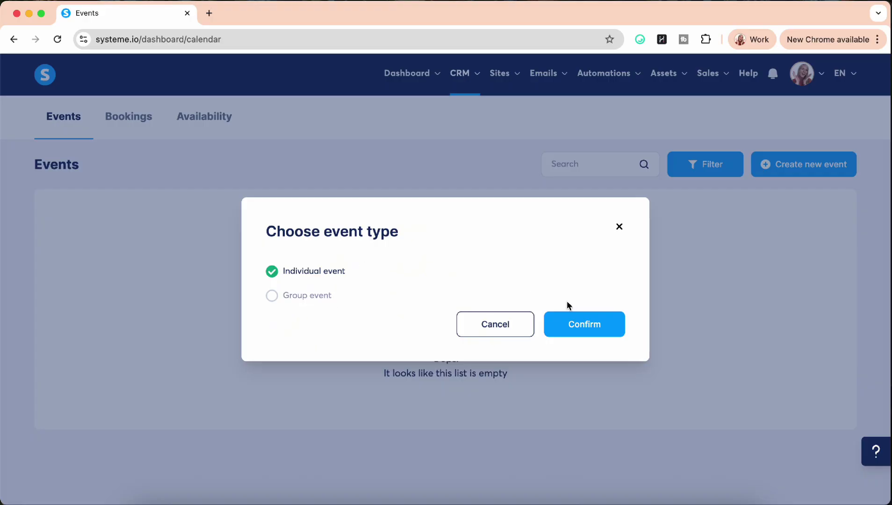
click(600, 324)
click(174, 217)
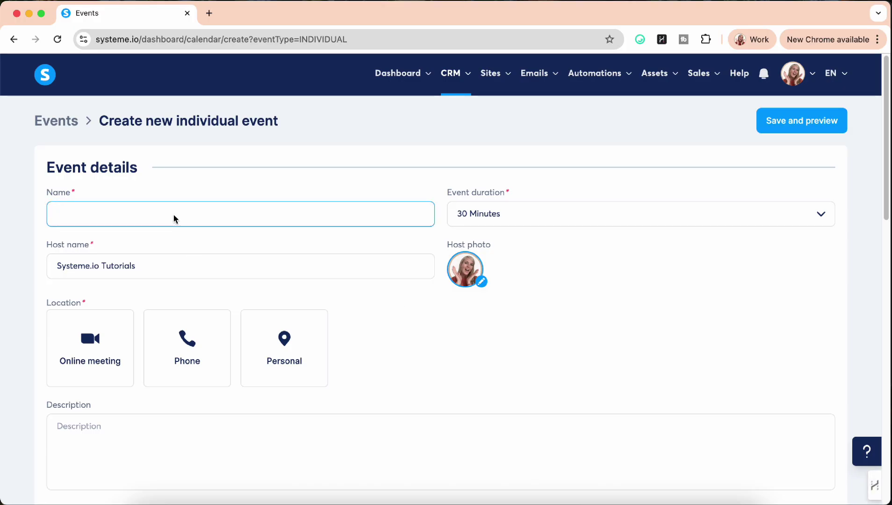
- Name the event 'Discovery Call' with a 15-minute duration
text(Discovery Call)
click(546, 221)
click(528, 298)
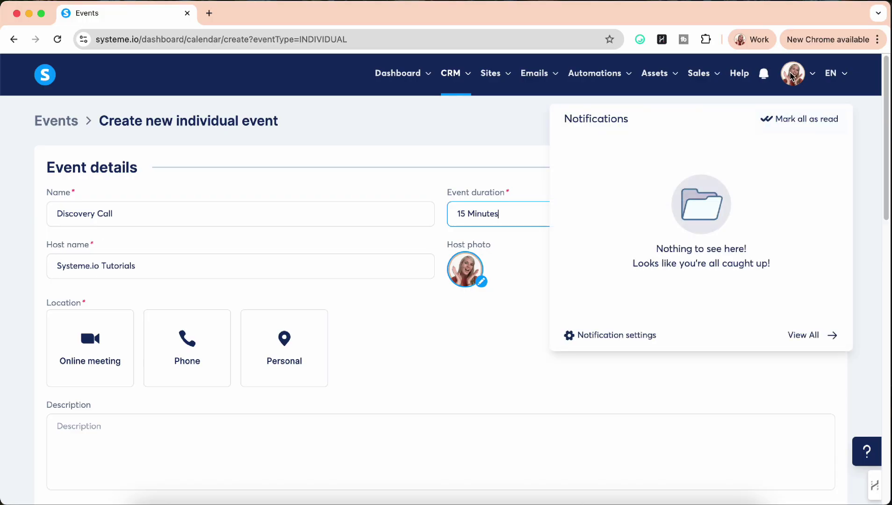
- Replace the host name with the host's own name and try the online, phone and in-person locations
mouse_move(794, 77)
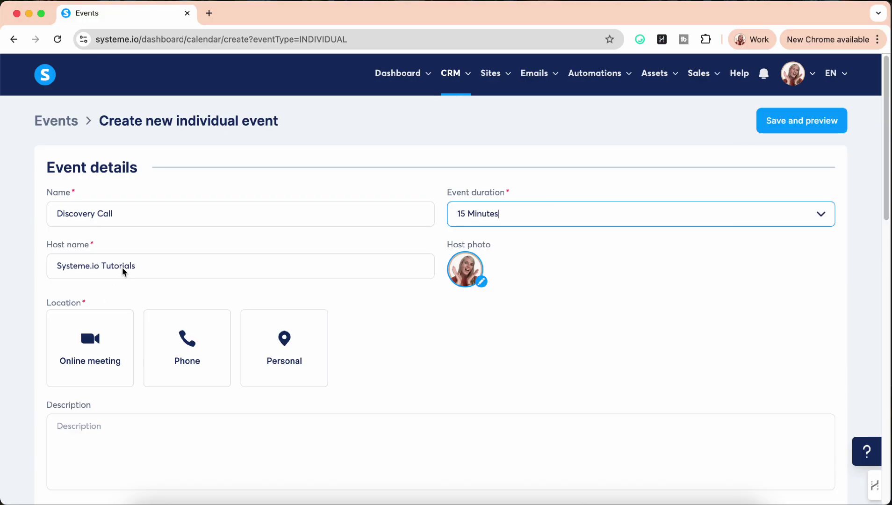
drag(142, 272, 44, 263)
text(Rianna)
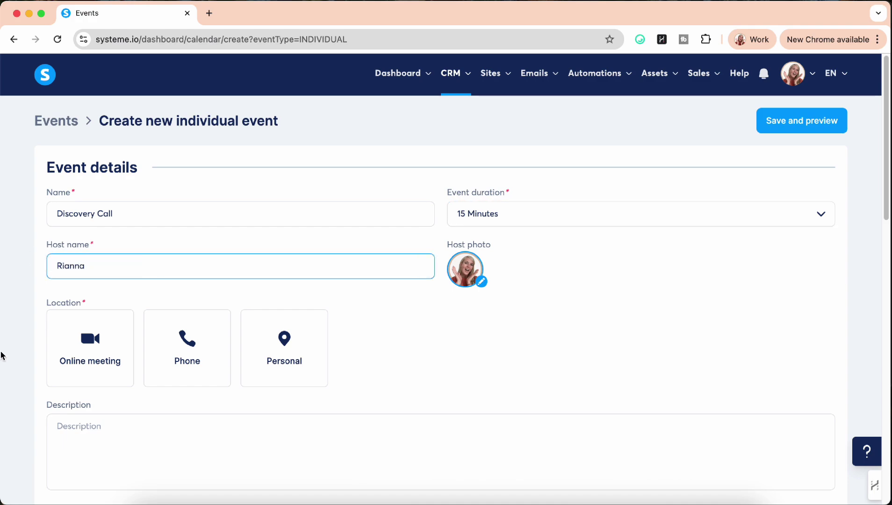
click(25, 369)
scroll(25, 369, down, 3)
click(125, 282)
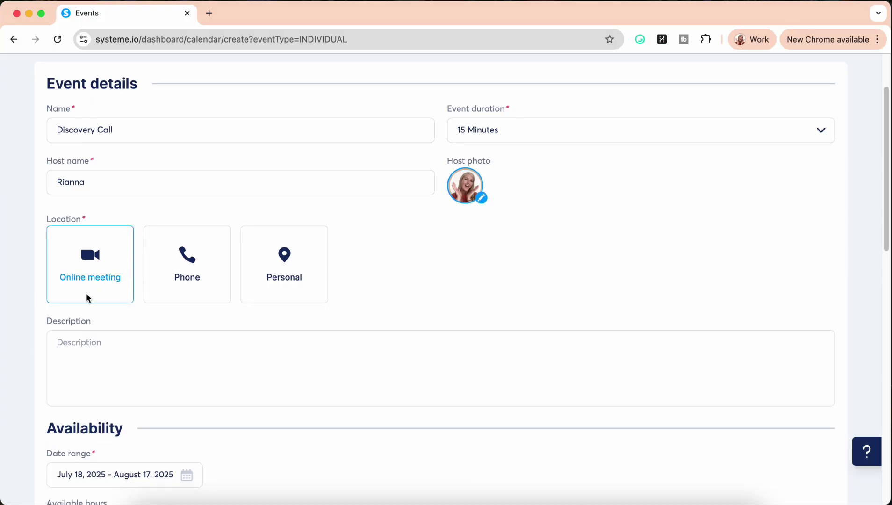
click(187, 285)
click(289, 281)
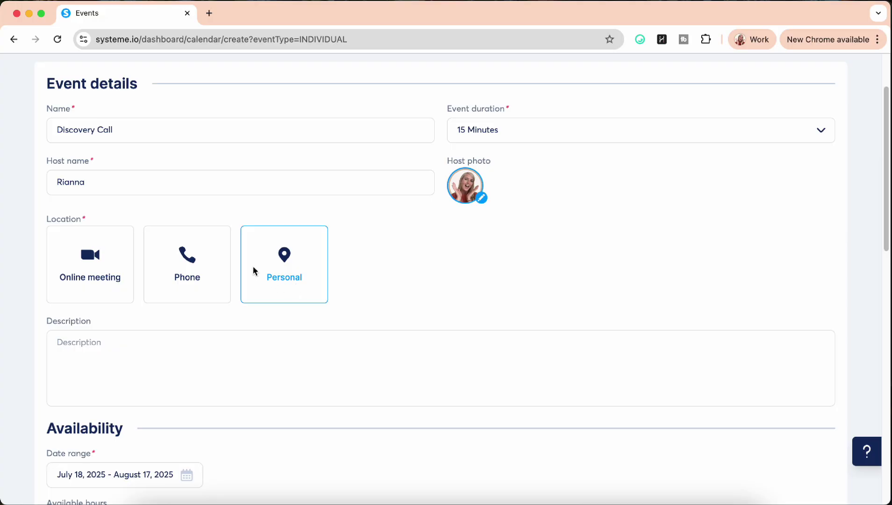
- Close the Phone settings, then review Zoom, Google Meet and External link online meeting options
click(200, 261)
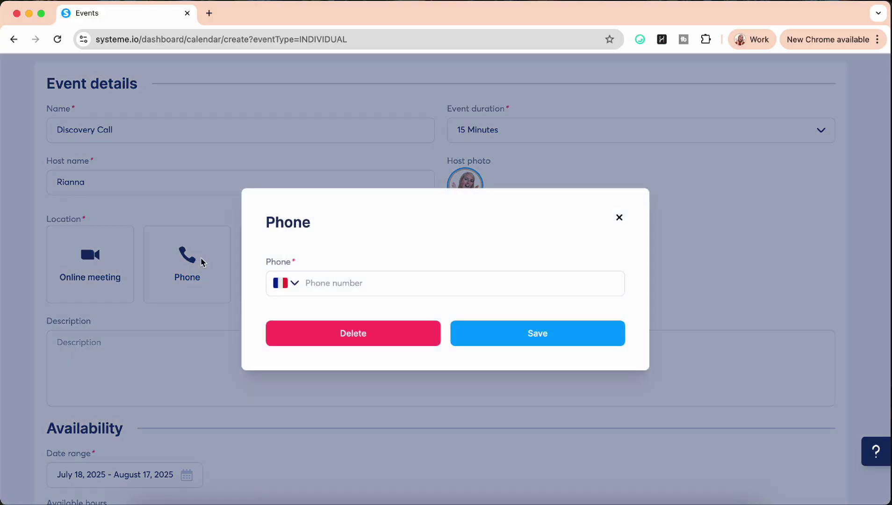
click(619, 218)
click(70, 265)
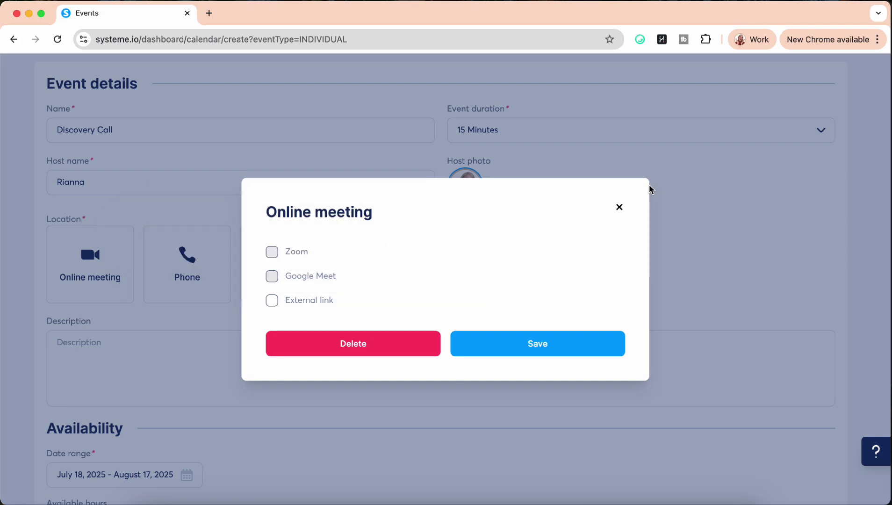
click(619, 207)
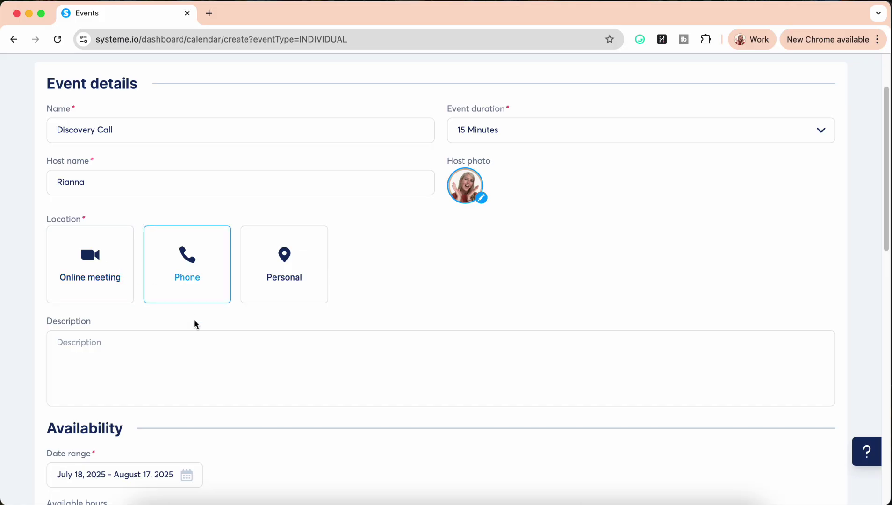
- Scroll from the description down to the event's Availability section
click(181, 352)
scroll(182, 353, down, 1)
scroll(181, 352, down, 1)
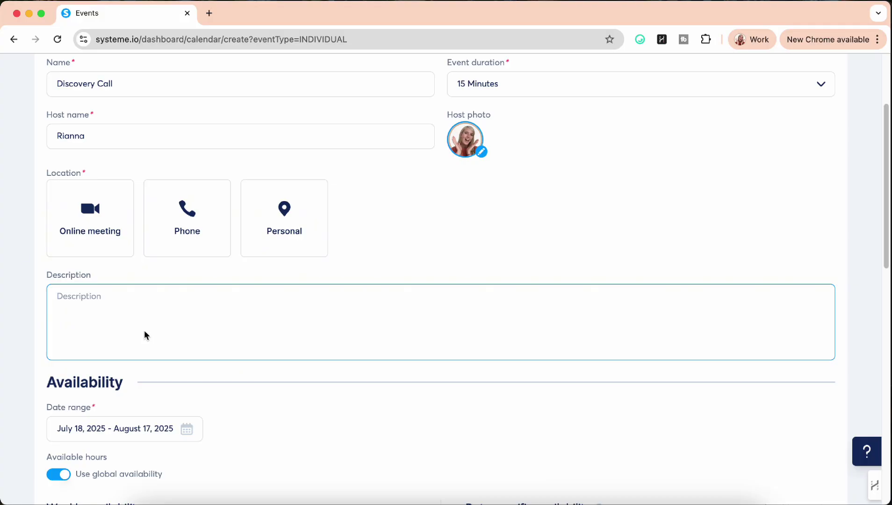
scroll(144, 335, down, 4)
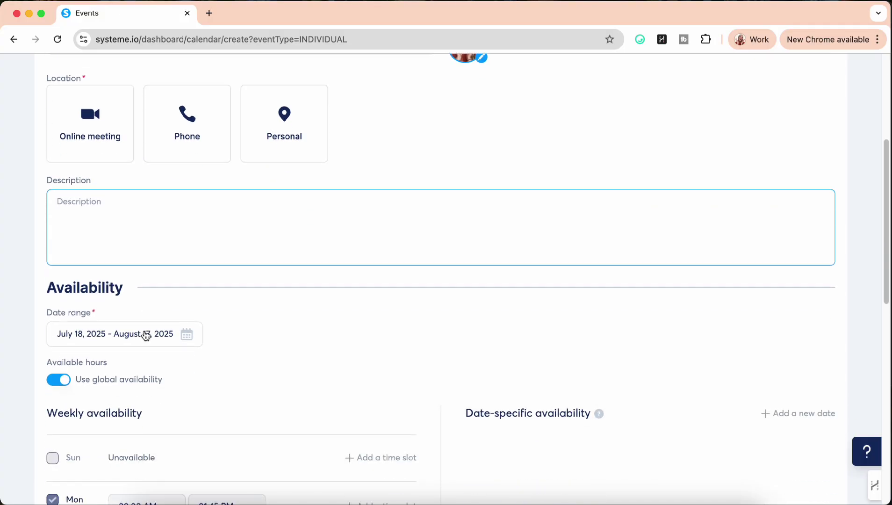
scroll(206, 327, down, 2)
scroll(207, 330, down, 1)
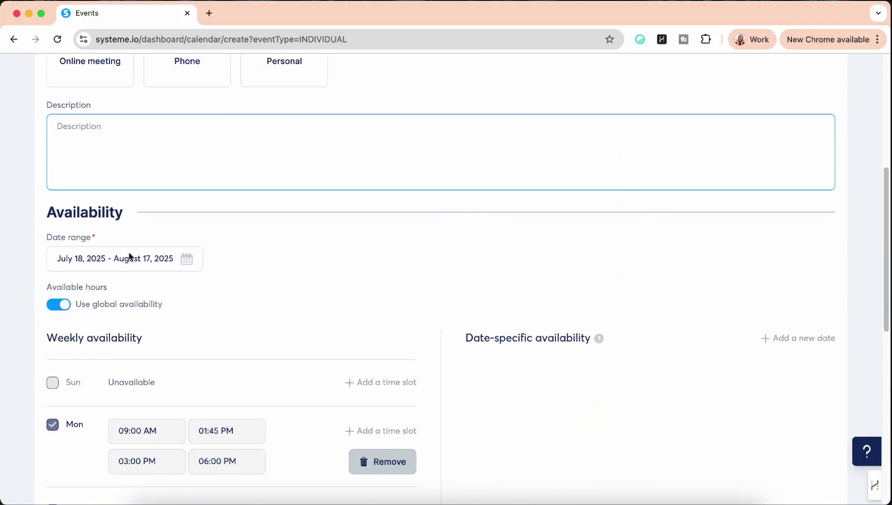
scroll(97, 196, up, 10)
scroll(192, 319, down, 10)
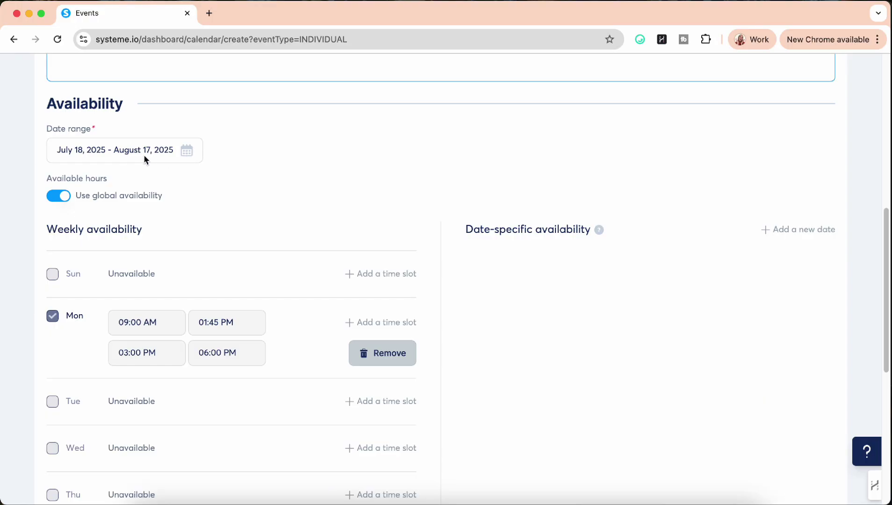
- Toggle 'Use global availability' off and on twice, leaving it on with Monday's slots
click(55, 198)
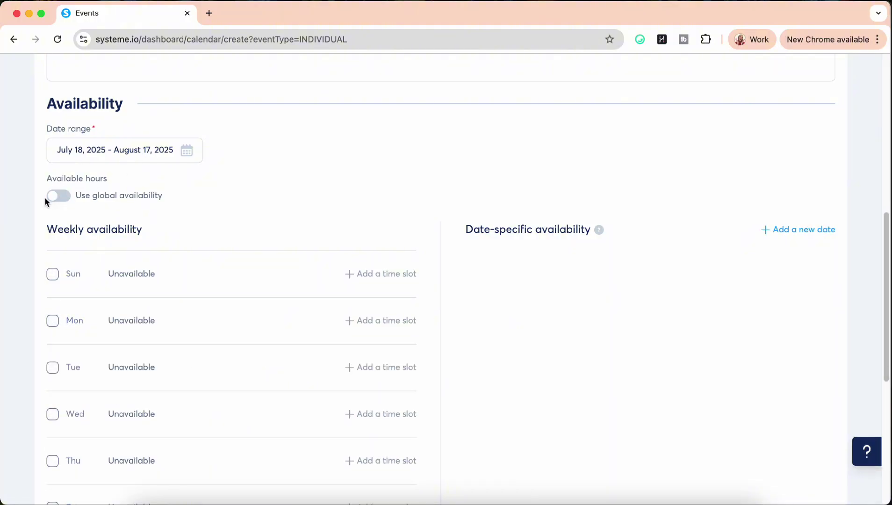
click(57, 198)
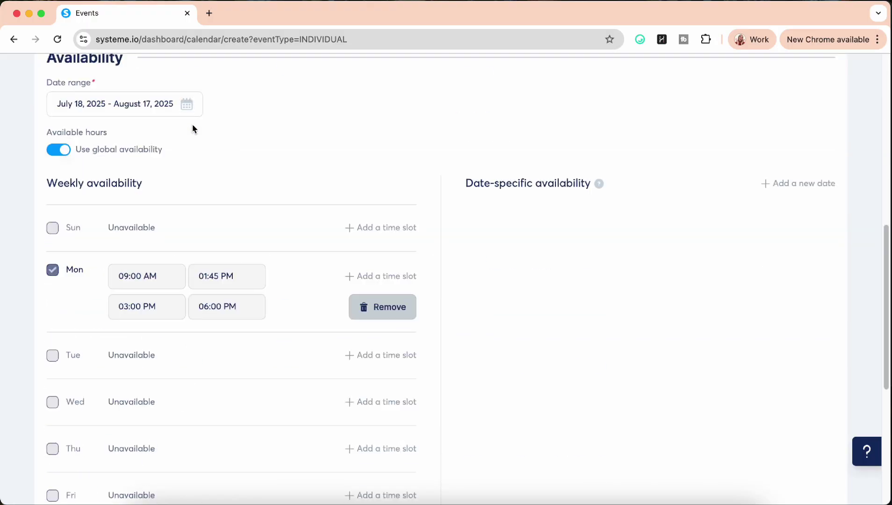
scroll(193, 128, down, 4)
scroll(193, 128, up, 4)
click(59, 132)
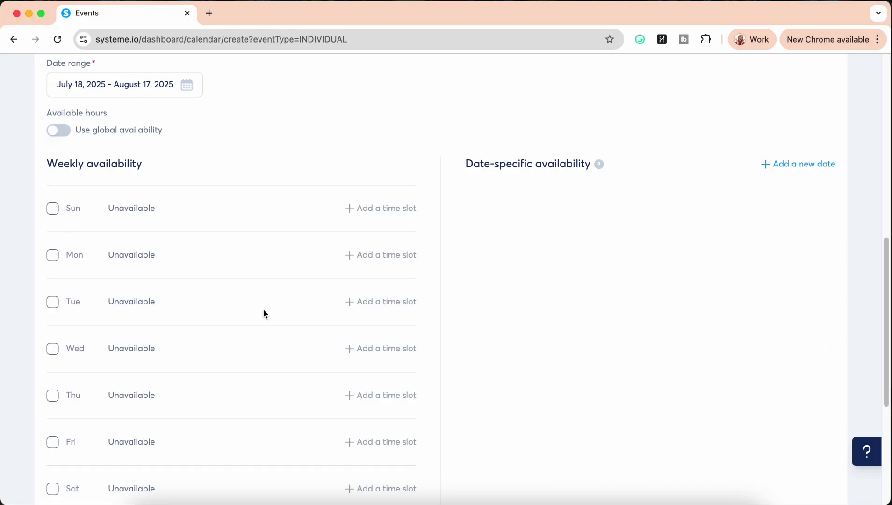
click(58, 130)
scroll(32, 299, down, 3)
scroll(32, 299, down, 3)
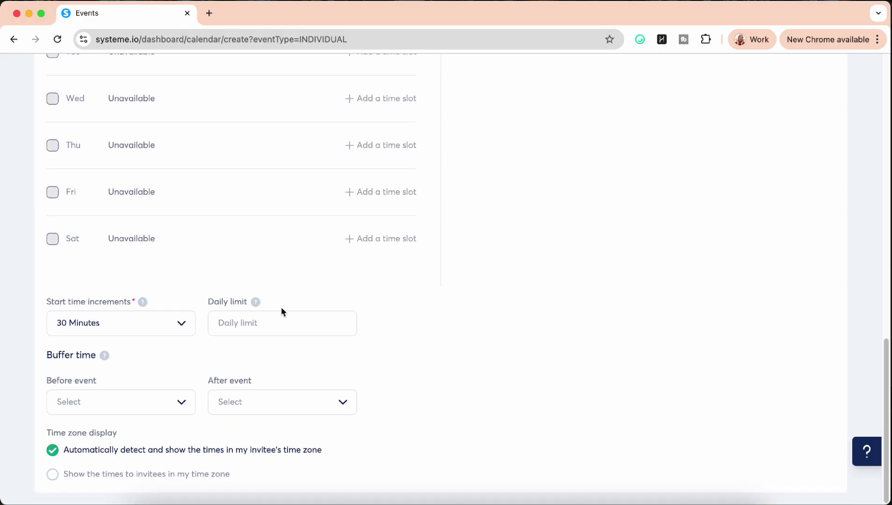
- Set a daily limit of 5 bookings and 60-minute start time increments
click(263, 325)
text(5)
click(410, 338)
click(76, 322)
scroll(98, 422, down, 3)
click(86, 420)
- Add 15-minute buffers before and after the event
click(138, 406)
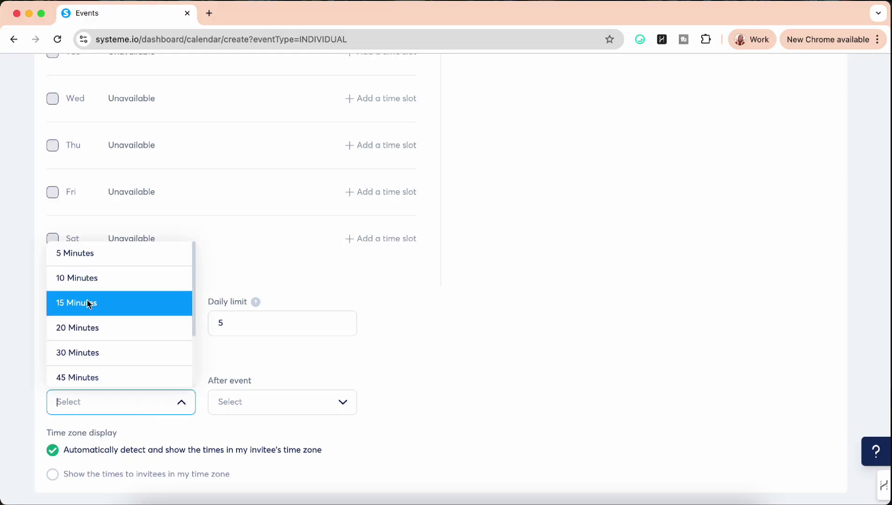
click(99, 302)
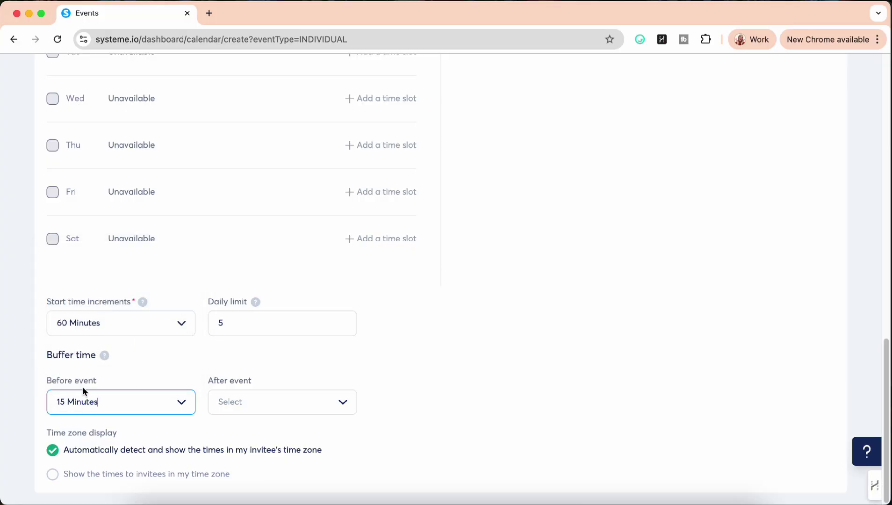
click(264, 401)
click(267, 311)
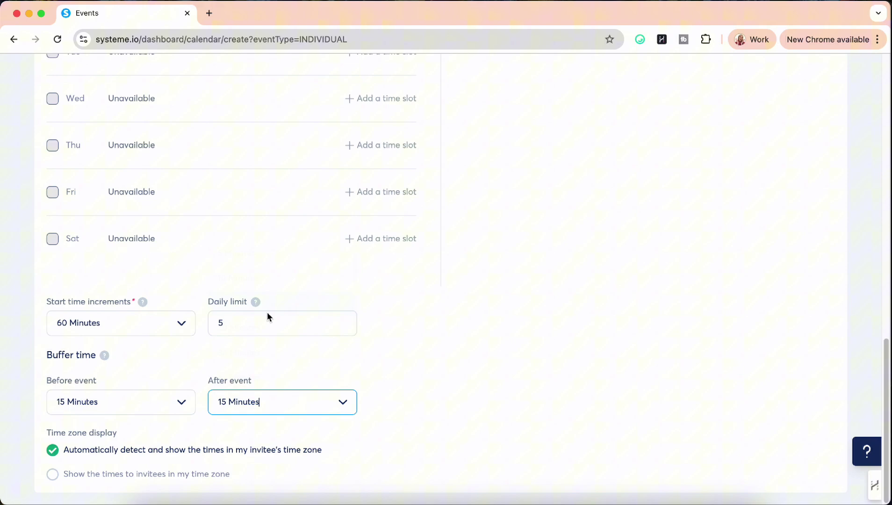
click(398, 403)
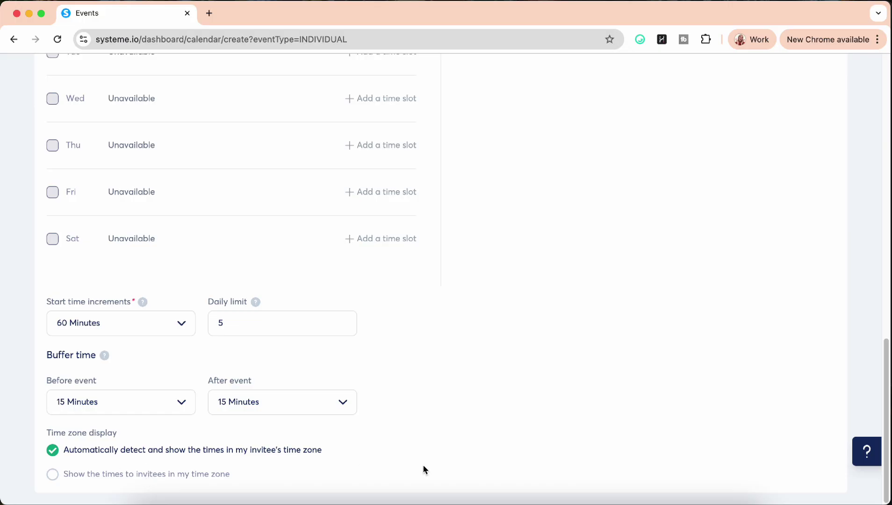
scroll(442, 469, up, 15)
- Save and preview the event, showing July 21 slots (11:30–19:30) in Asia/Kabul time
click(791, 124)
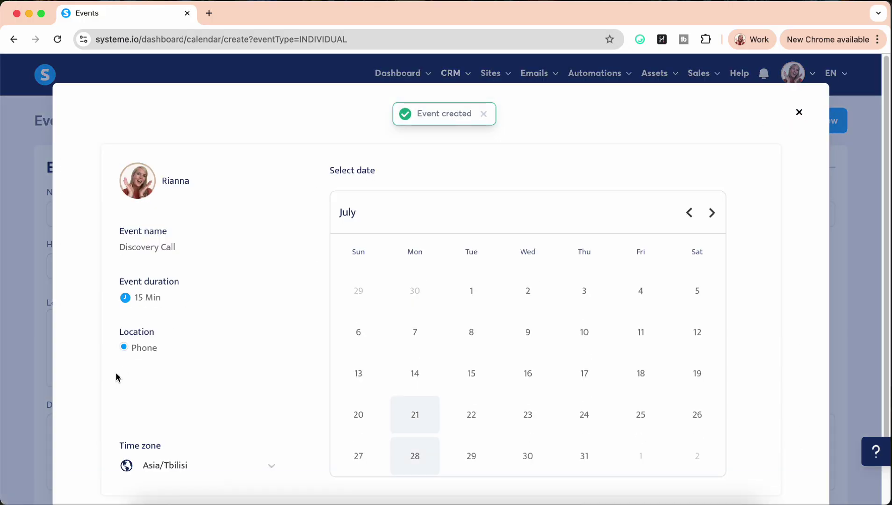
scroll(111, 379, down, 1)
click(413, 396)
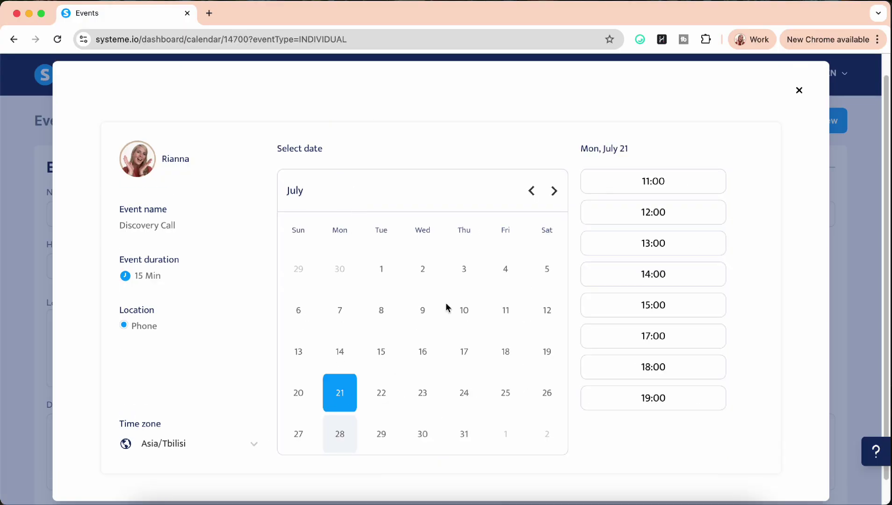
scroll(685, 370, down, 1)
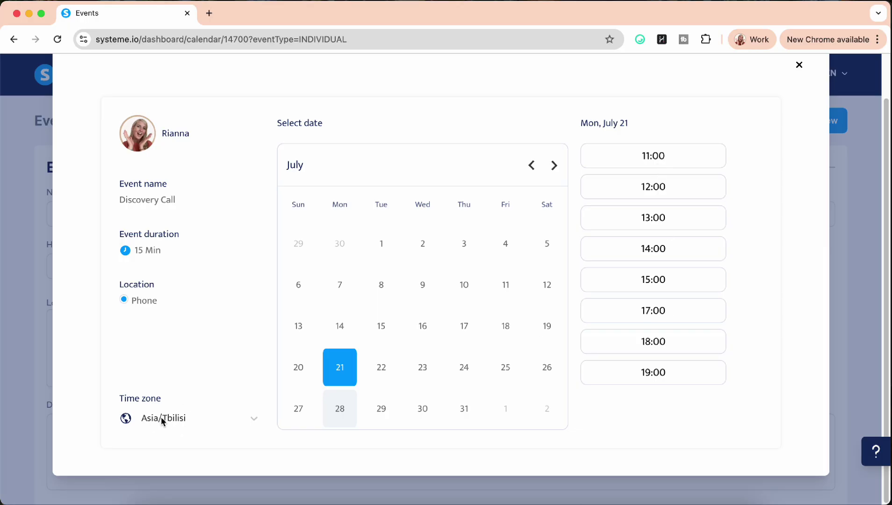
click(254, 417)
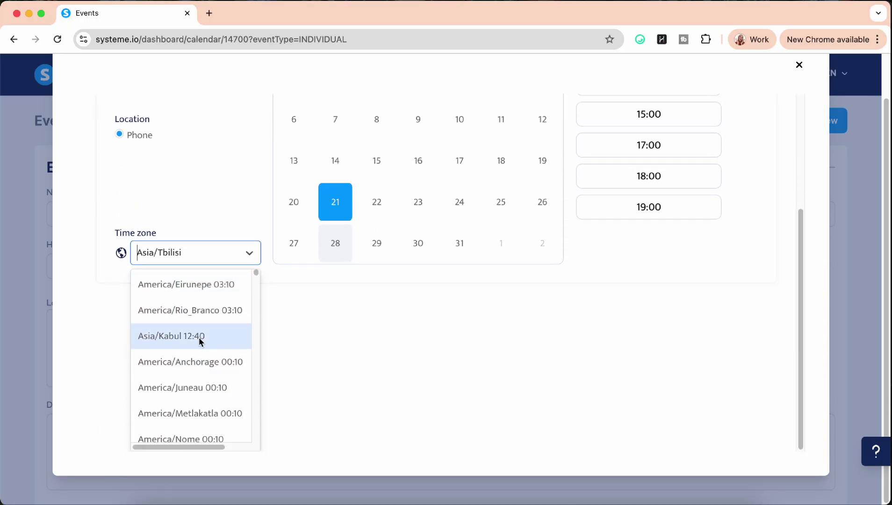
click(199, 337)
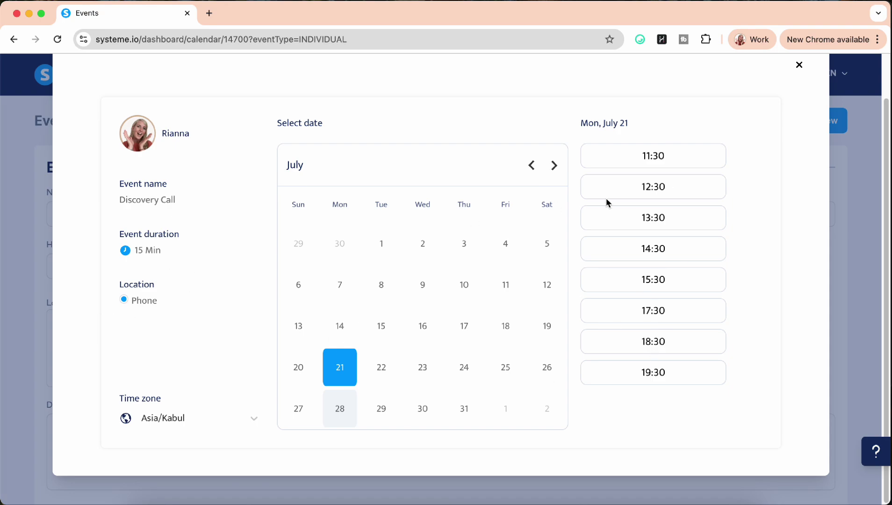
scroll(608, 201, up, 2)
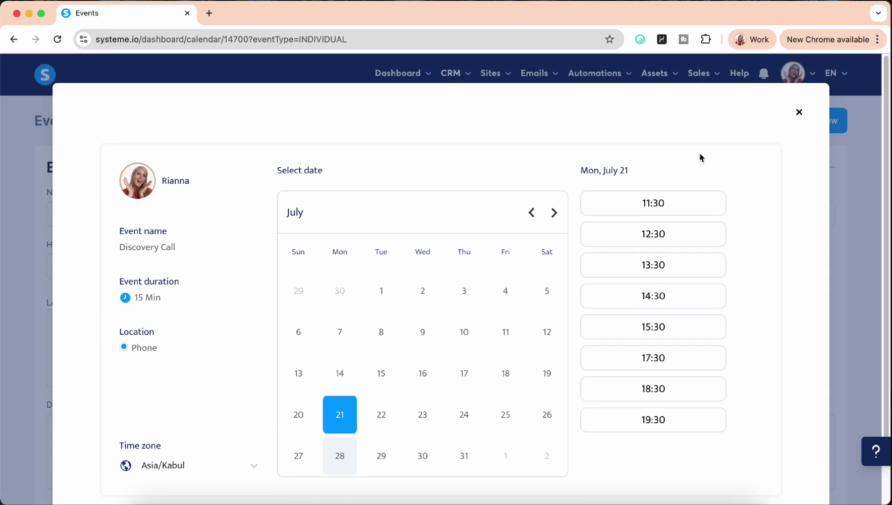
- Return to the Events list, dismiss Discovery Call's options menu, and show the Sites dropdown
click(799, 113)
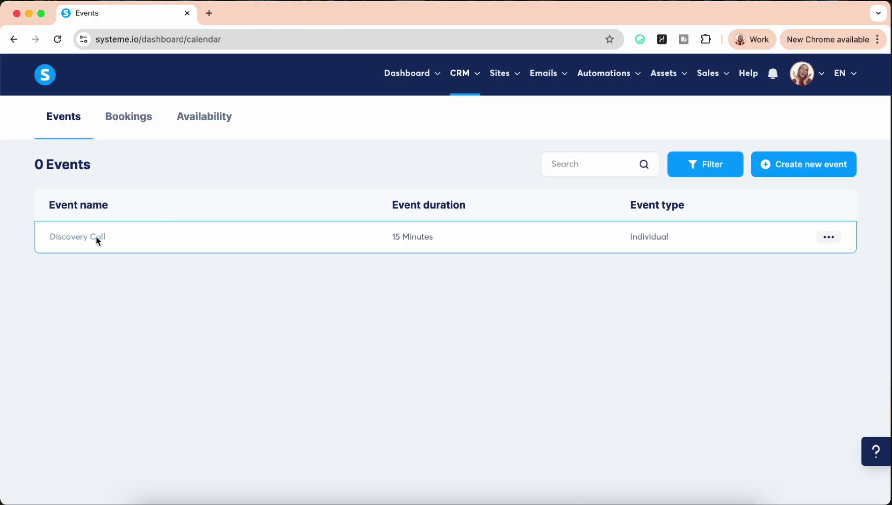
click(831, 239)
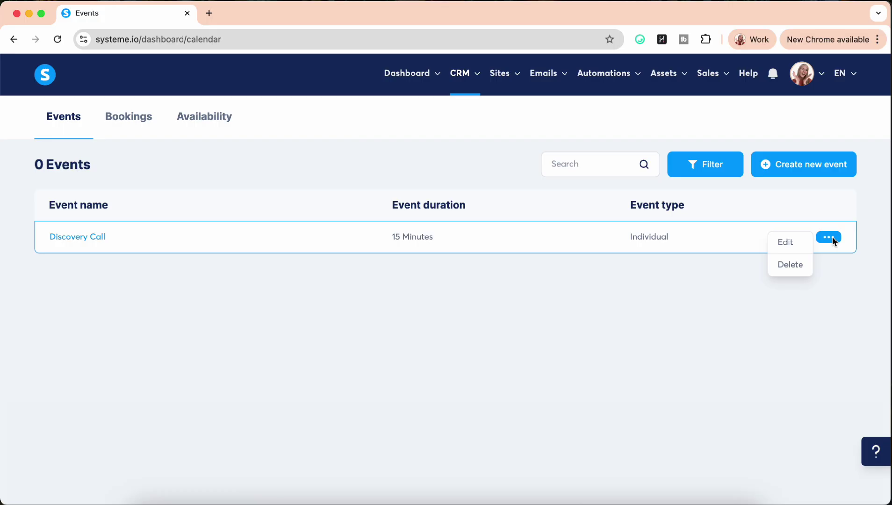
click(828, 238)
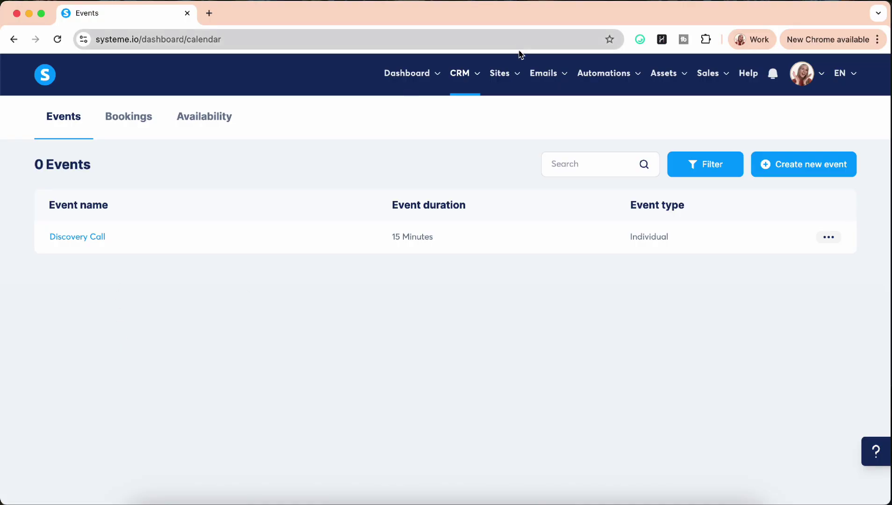
mouse_move(505, 75)
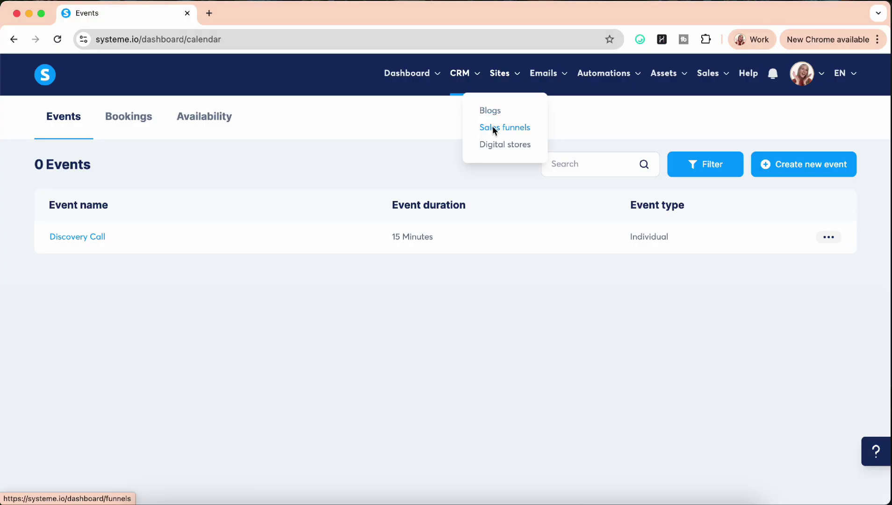
- Open the '9 Legal Documents Every Pediatric Sleep Consultant Needs' funnel from the Sales funnels list
click(492, 127)
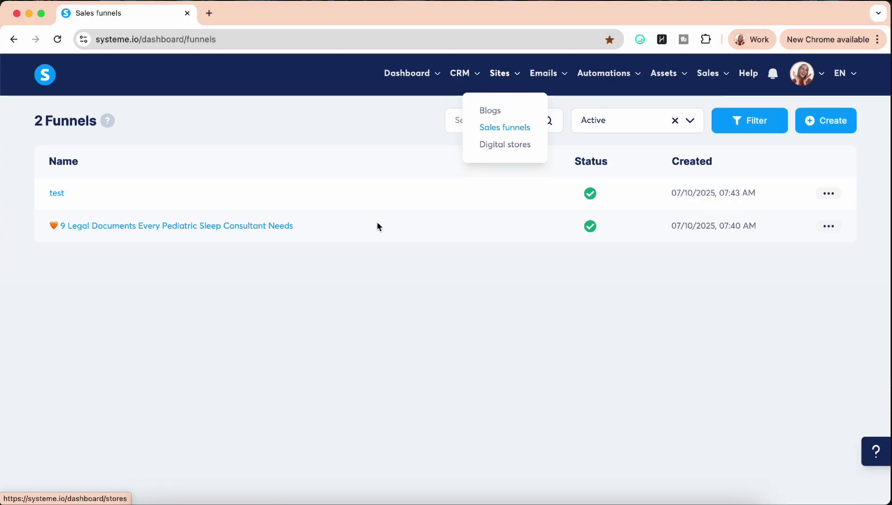
click(187, 226)
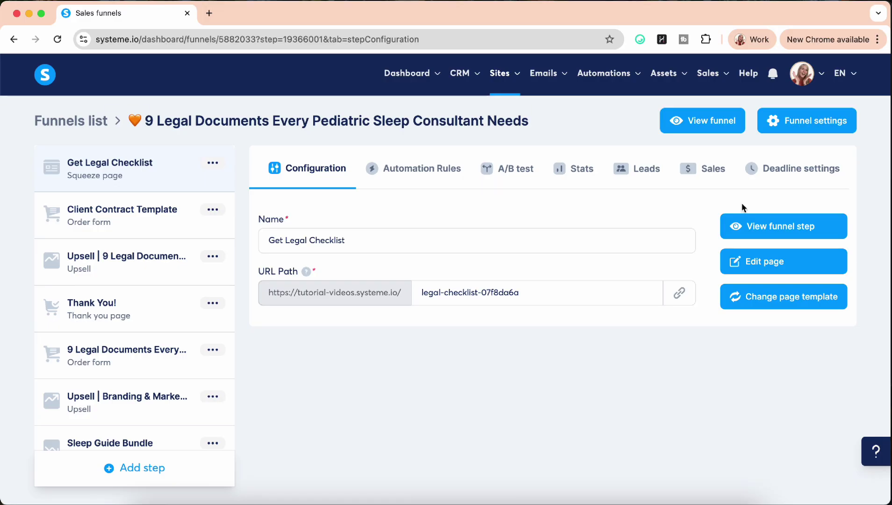
- Edit the Get Legal Checklist page and drop a Calendar element below the opt-in section
click(758, 266)
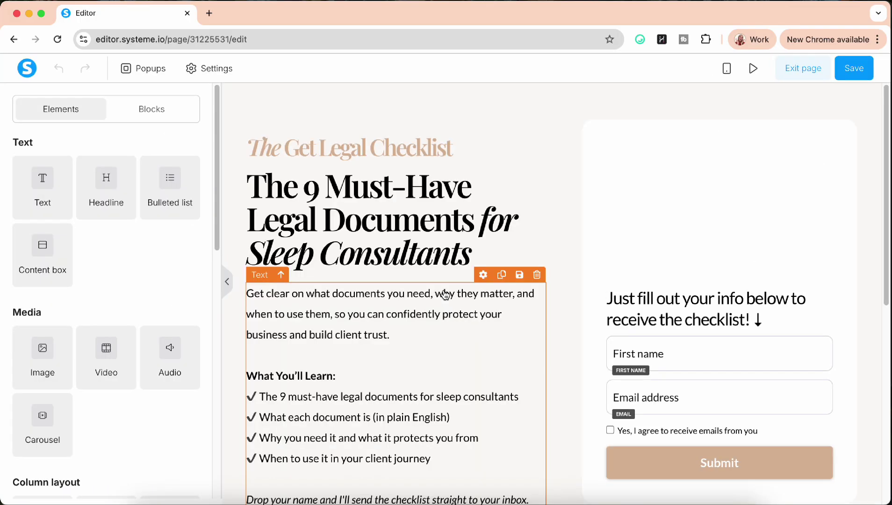
scroll(537, 312, down, 8)
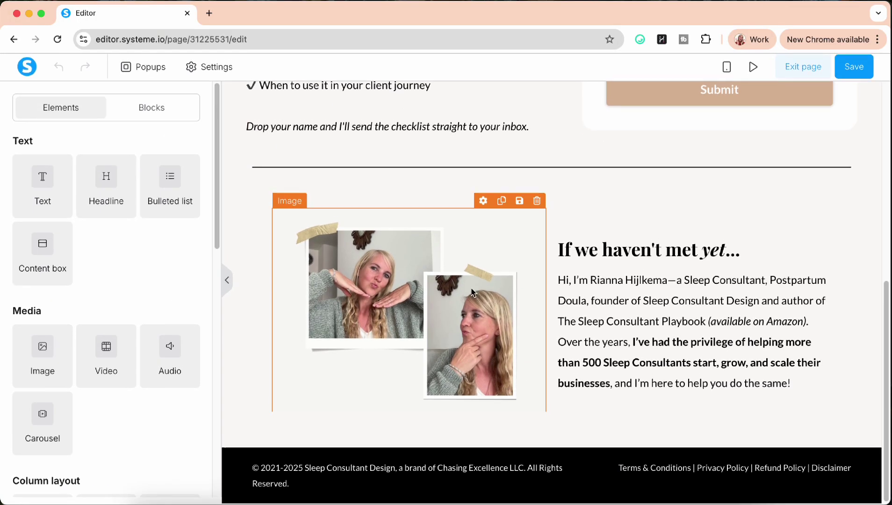
scroll(542, 274, up, 1)
scroll(136, 279, down, 6)
scroll(135, 279, down, 3)
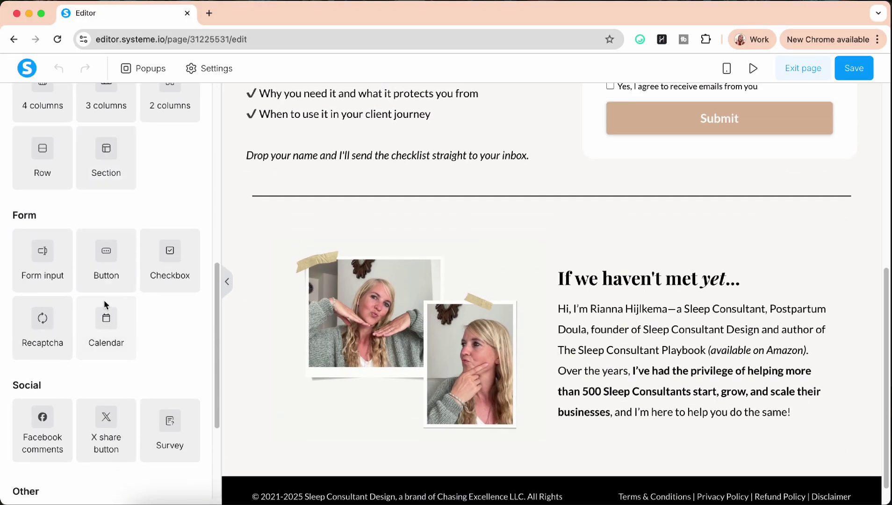
drag(104, 324, 304, 201)
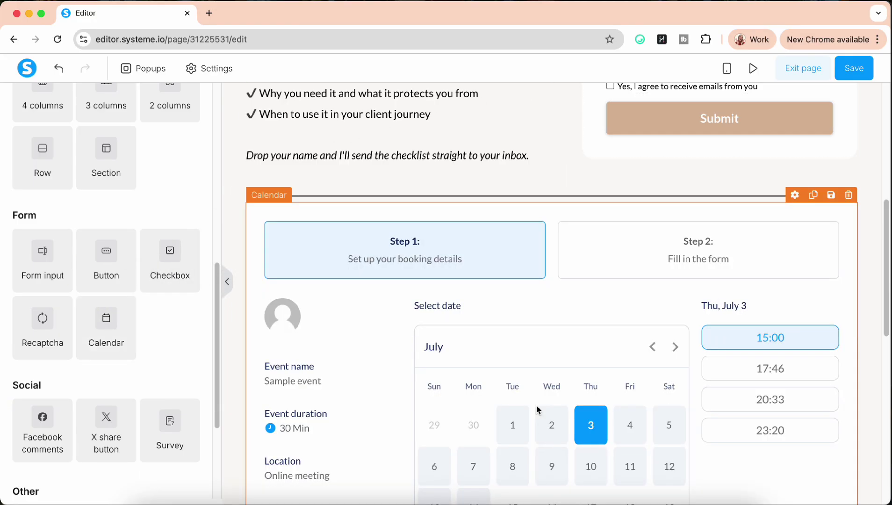
scroll(478, 355, down, 5)
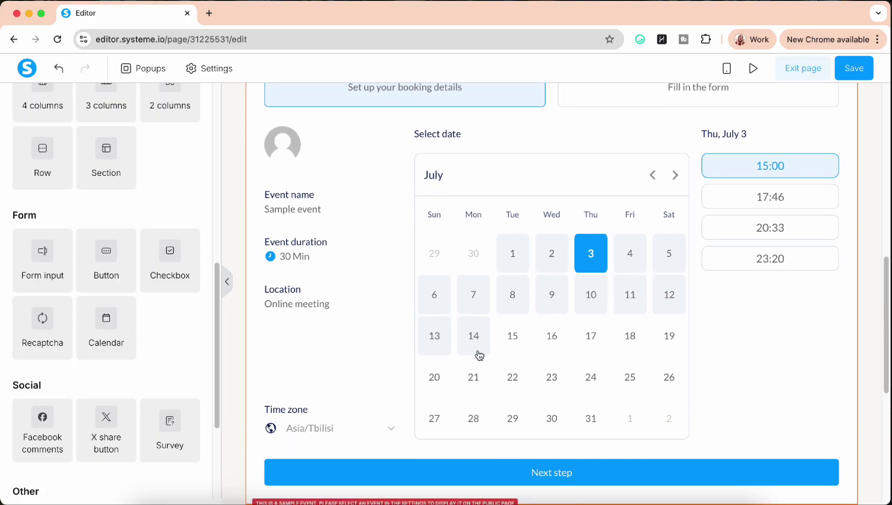
scroll(479, 355, down, 2)
scroll(479, 356, up, 4)
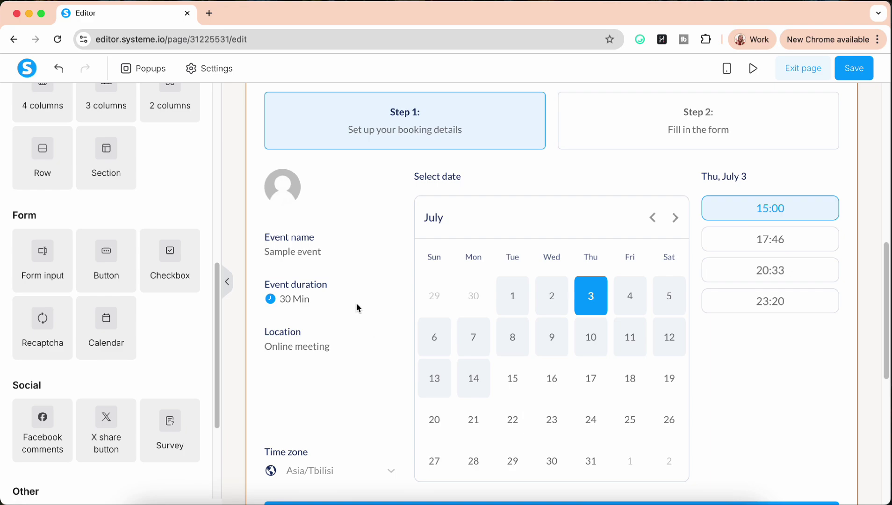
scroll(356, 304, up, 1)
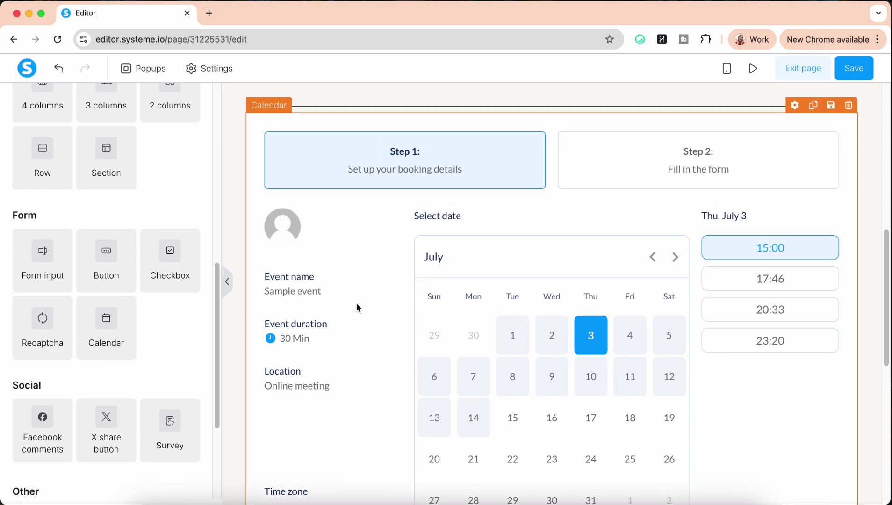
- Set the calendar's selected slot background to red and its text color to black
click(382, 123)
scroll(120, 272, down, 1)
scroll(120, 272, down, 9)
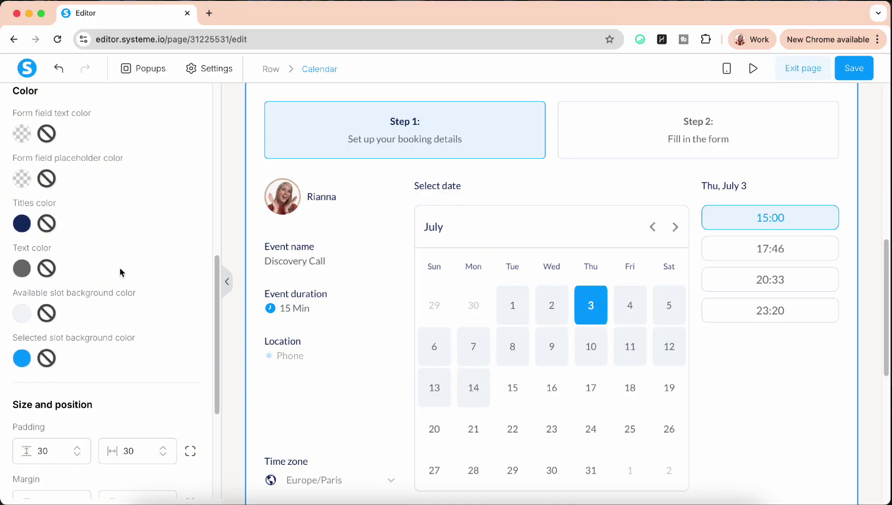
click(23, 358)
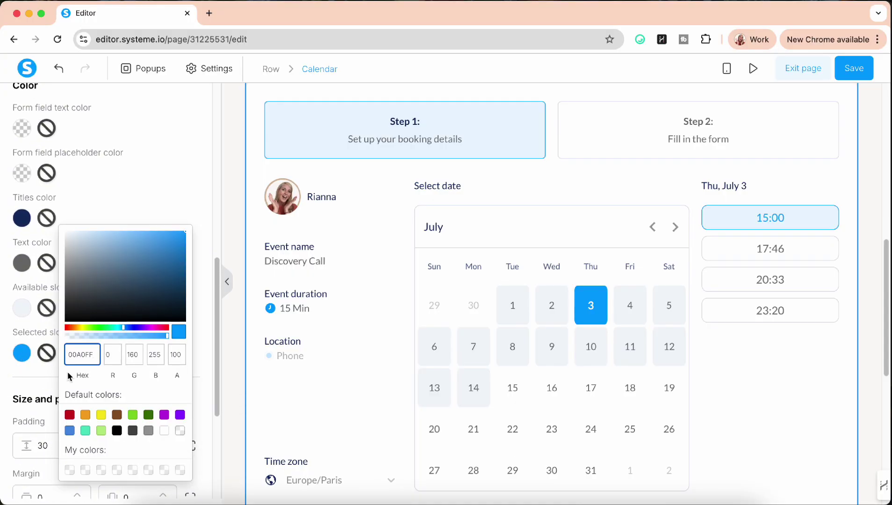
click(70, 415)
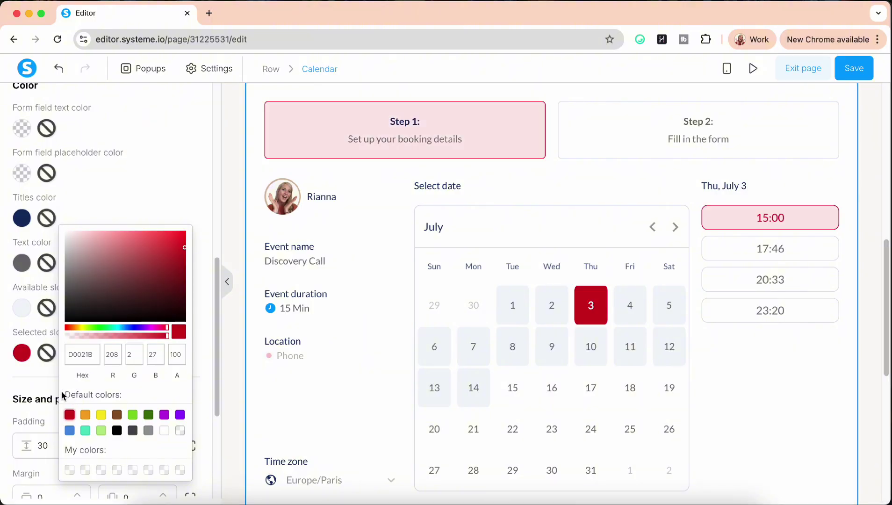
click(38, 374)
click(27, 271)
click(114, 338)
click(40, 377)
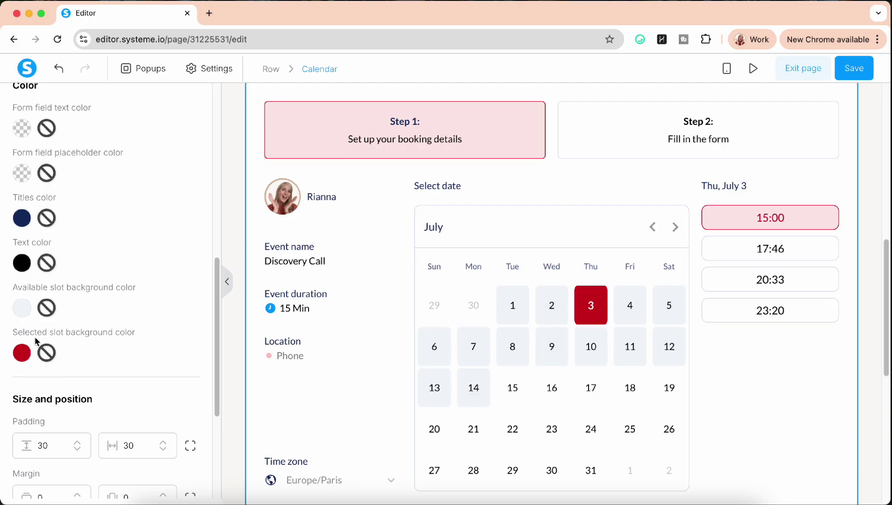
- Set the calendar titles color to purple 9013FE
click(22, 218)
click(150, 299)
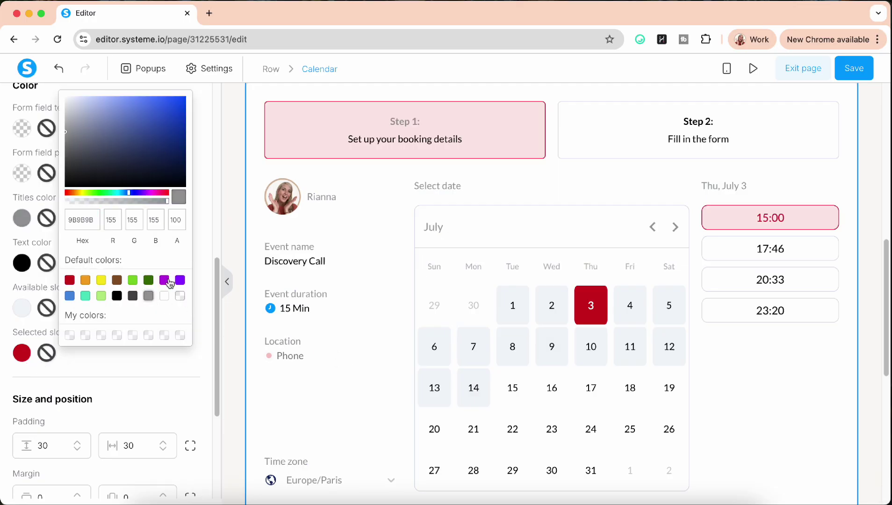
click(164, 280)
click(180, 280)
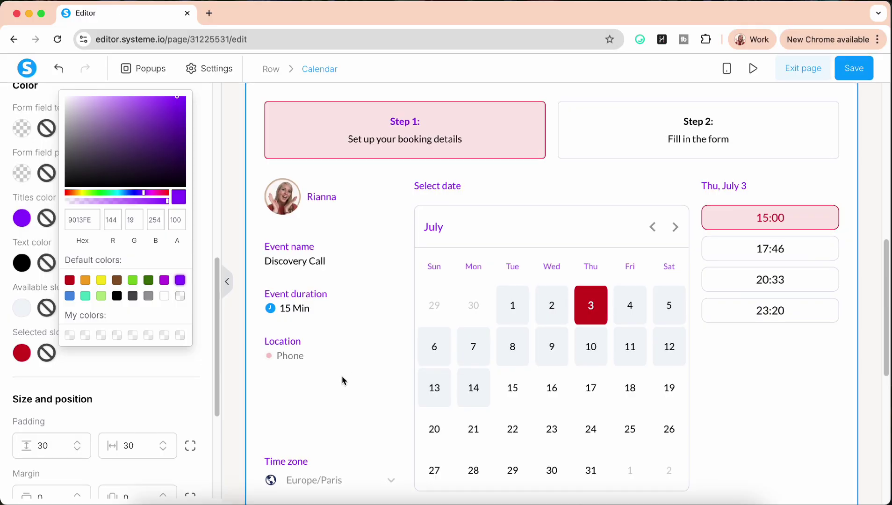
click(107, 381)
scroll(83, 388, down, 5)
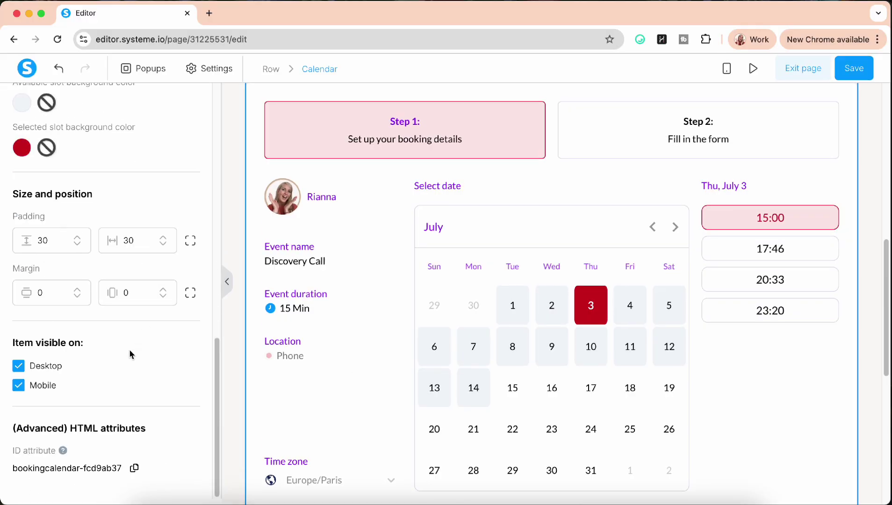
scroll(130, 354, up, 10)
scroll(130, 354, up, 3)
- Keep Discovery Call as the linked event and change the titles color to dark grey 4A4A4A
click(54, 366)
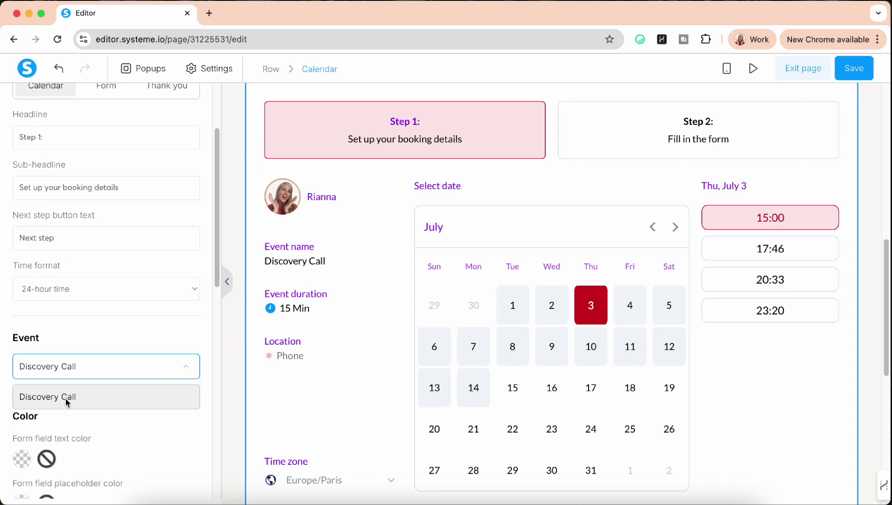
click(104, 337)
scroll(105, 338, up, 2)
scroll(105, 338, up, 2)
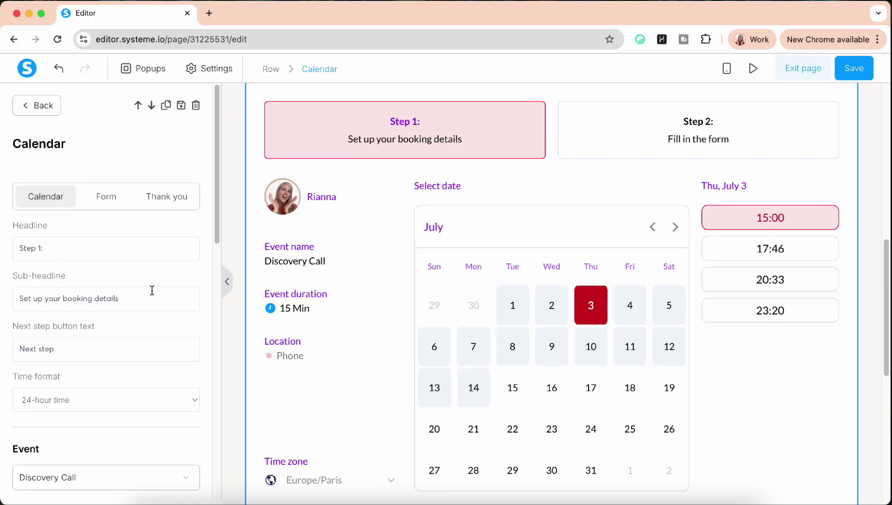
scroll(152, 290, down, 10)
click(23, 206)
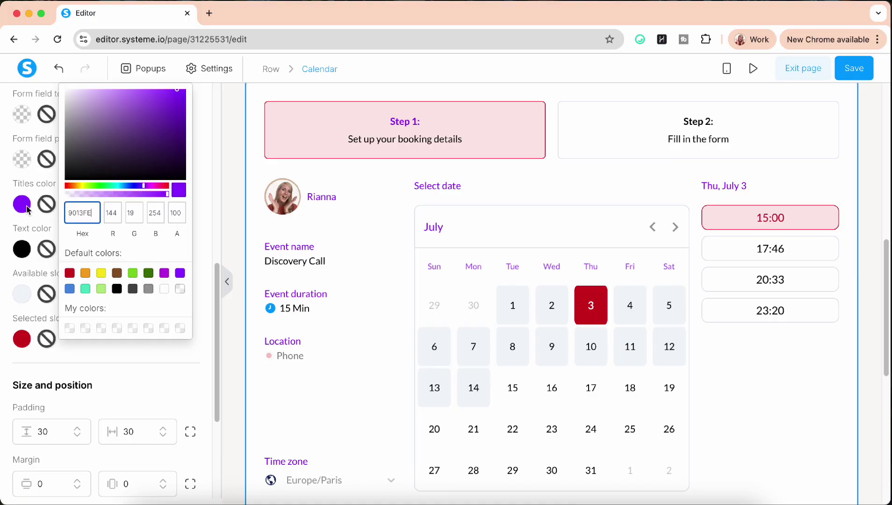
click(133, 289)
click(198, 256)
- Switch the calendar's time format to 12-hour and bring up its Form settings
scroll(196, 254, up, 10)
click(62, 249)
drag(62, 249, 14, 250)
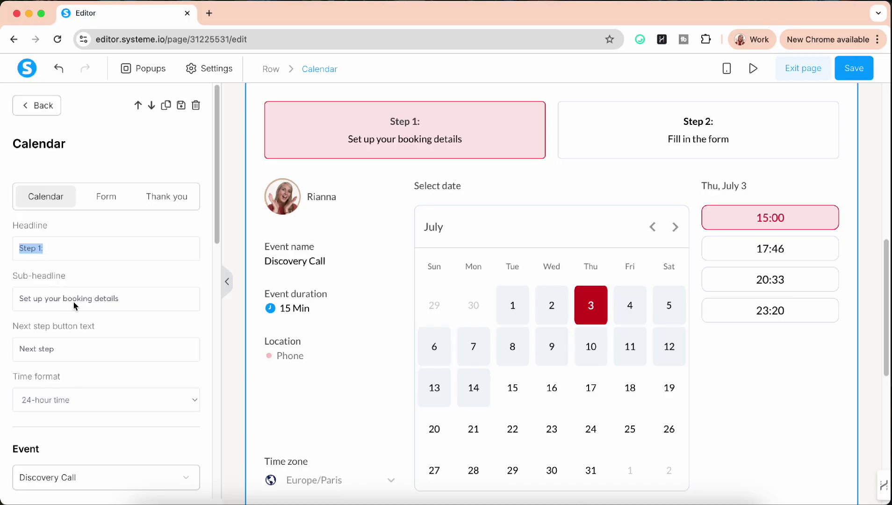
scroll(75, 304, down, 1)
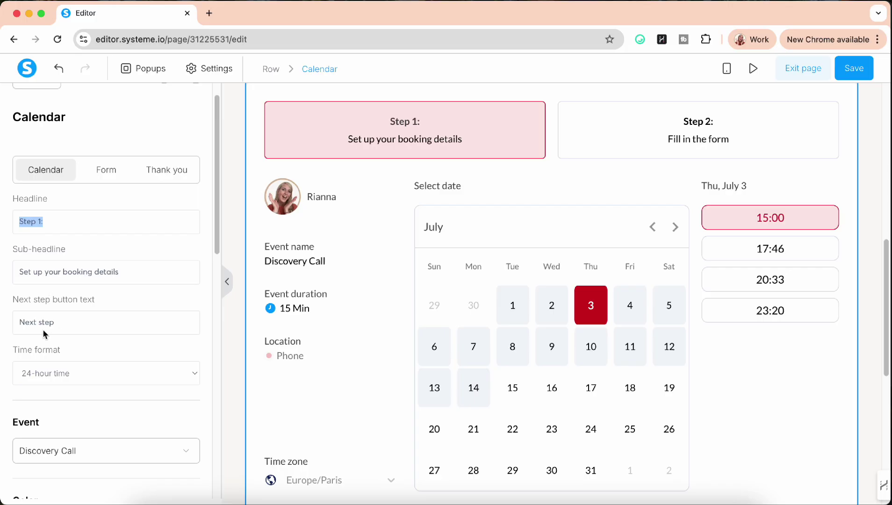
click(44, 374)
click(59, 360)
scroll(97, 379, up, 1)
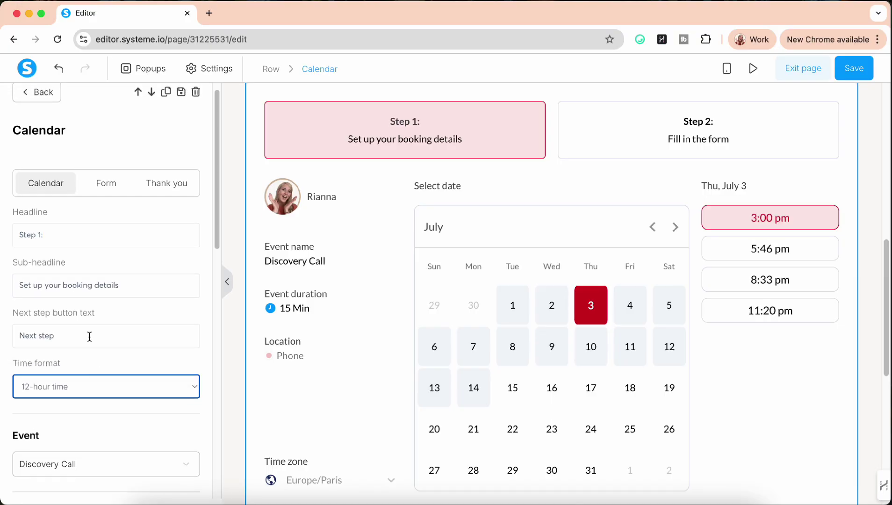
click(106, 186)
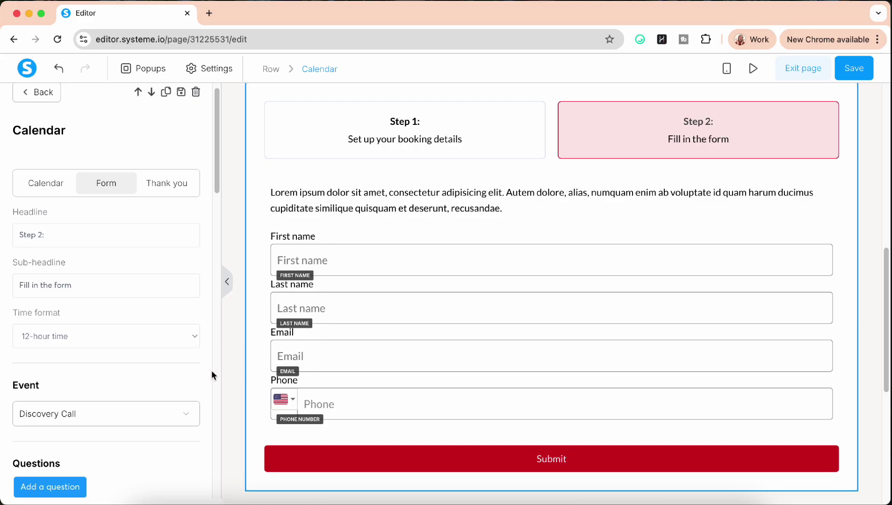
scroll(196, 381, down, 5)
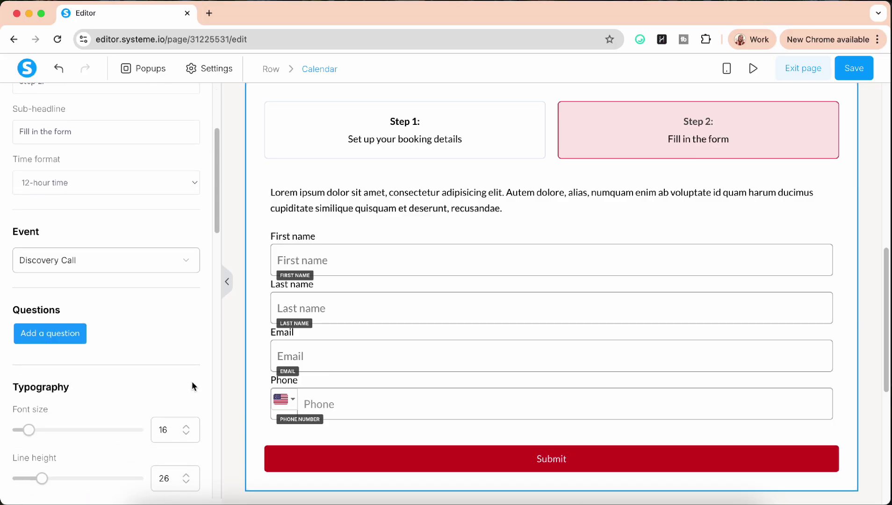
click(53, 340)
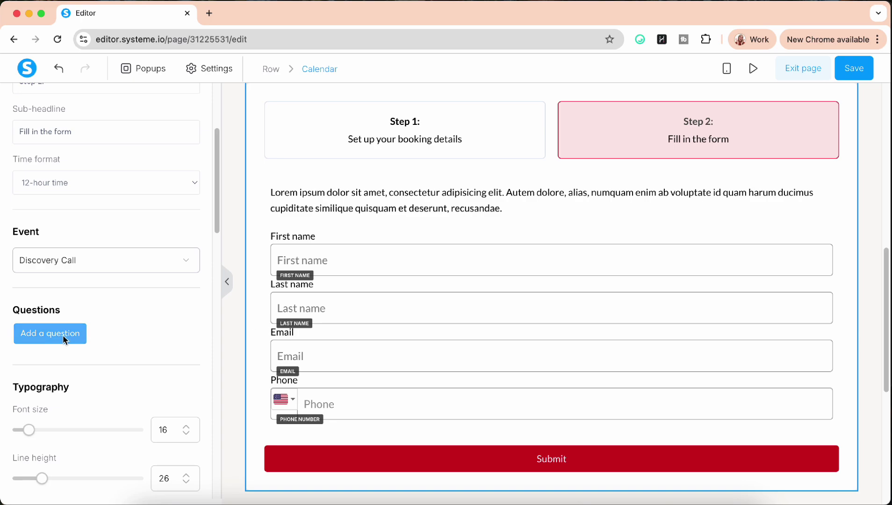
- Add a custom question named Test with the placeholder prefixed by 'what is ...'
click(61, 336)
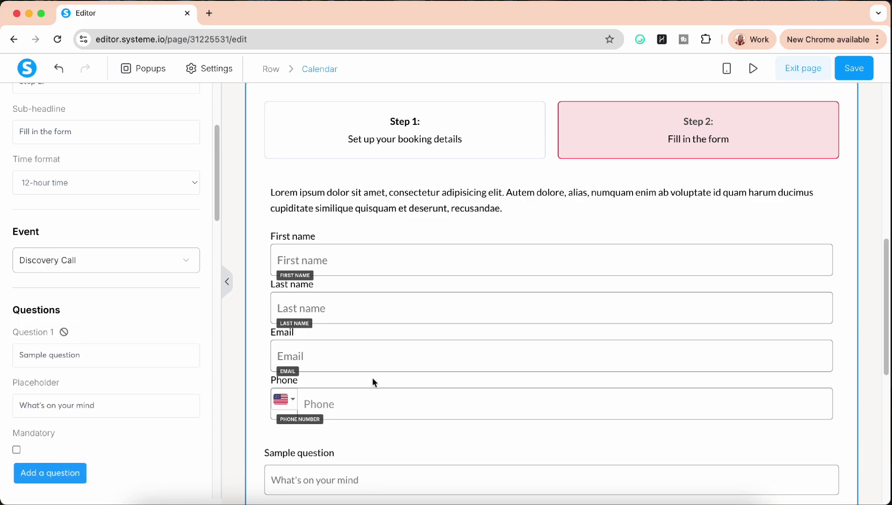
drag(80, 355, 7, 359)
text(Test)
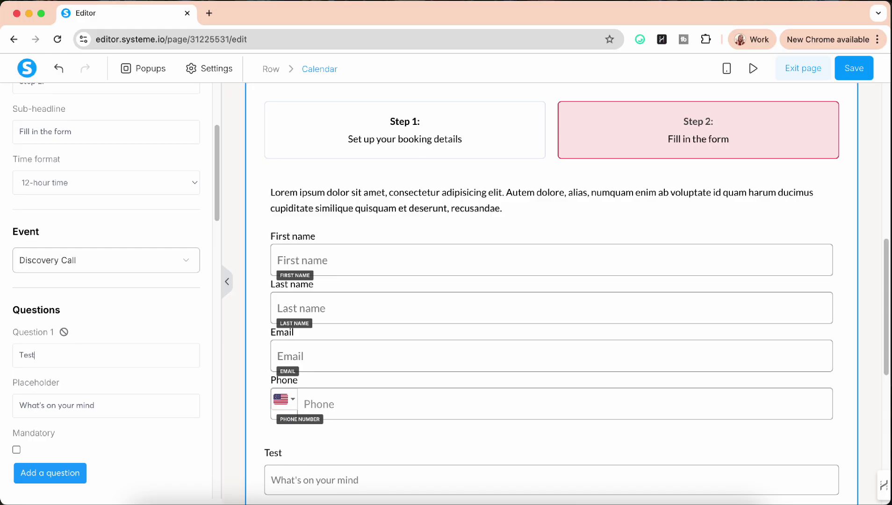
click(49, 401)
text(what is )
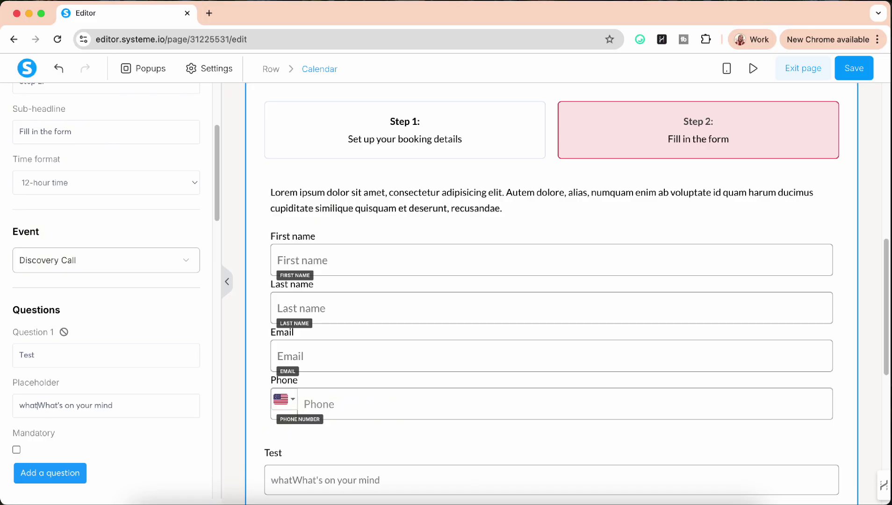
text(...)
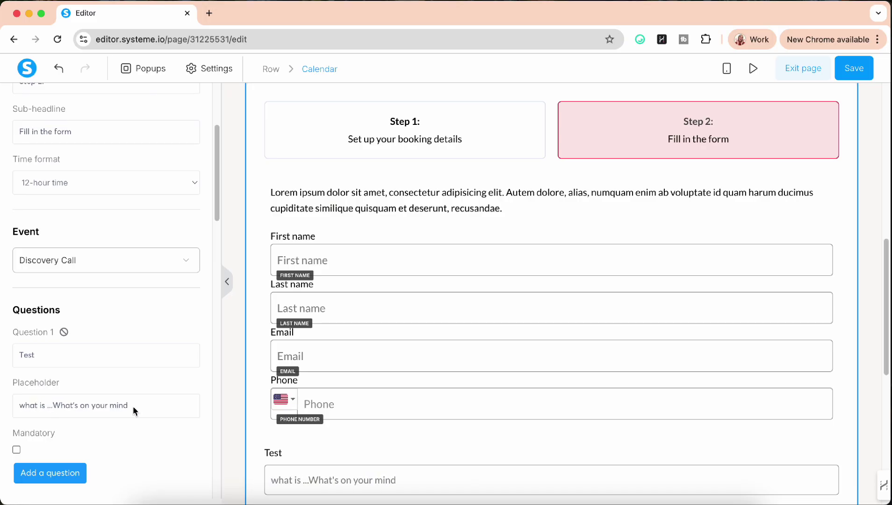
scroll(133, 406, down, 2)
click(17, 406)
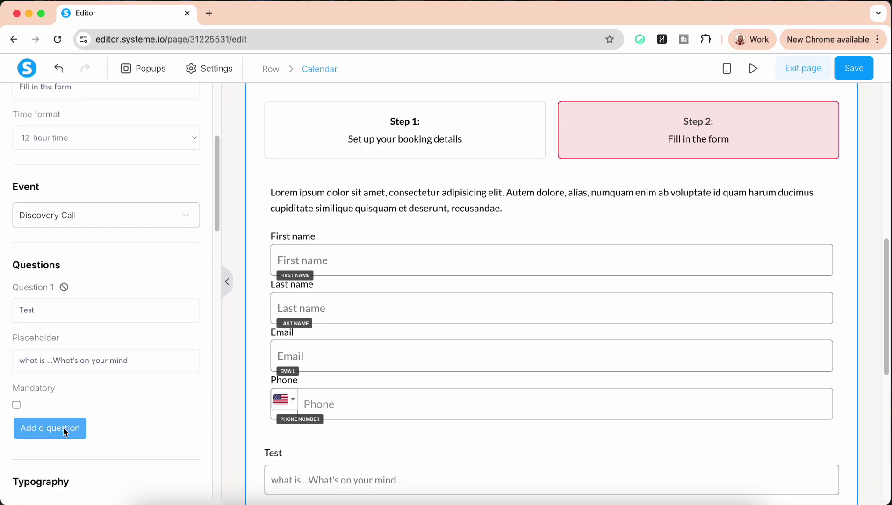
- Add a second optional Sample question to the booking form
click(64, 428)
click(248, 422)
scroll(248, 423, down, 5)
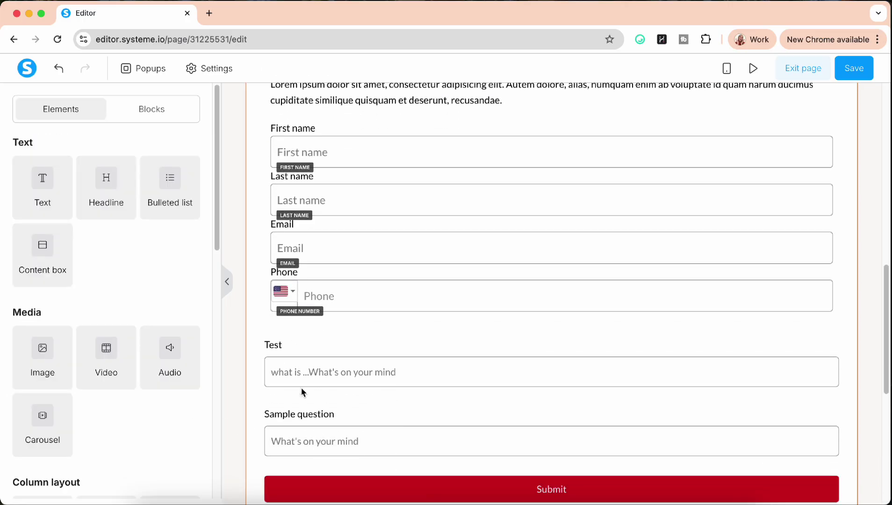
click(289, 378)
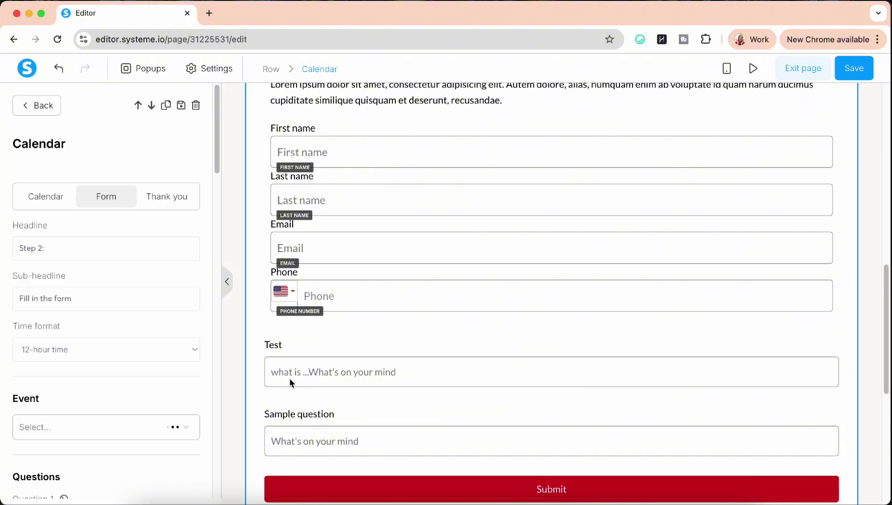
scroll(139, 379, down, 7)
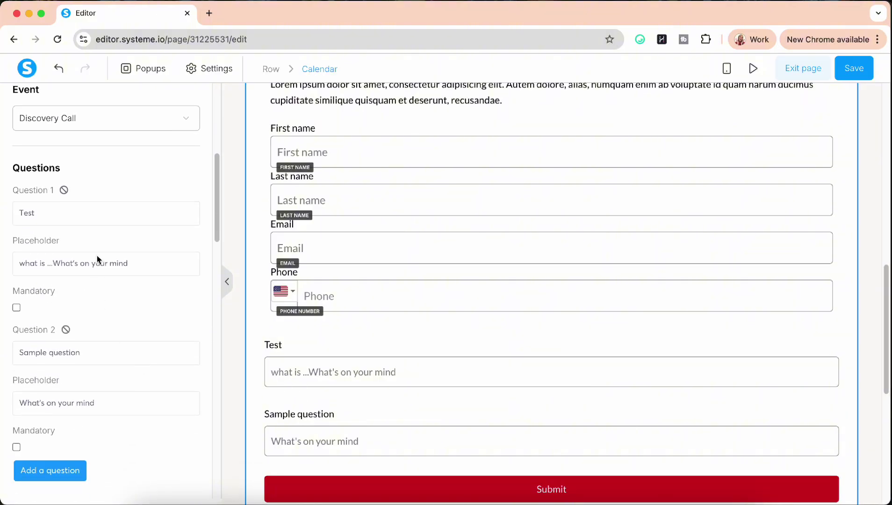
scroll(122, 359, down, 4)
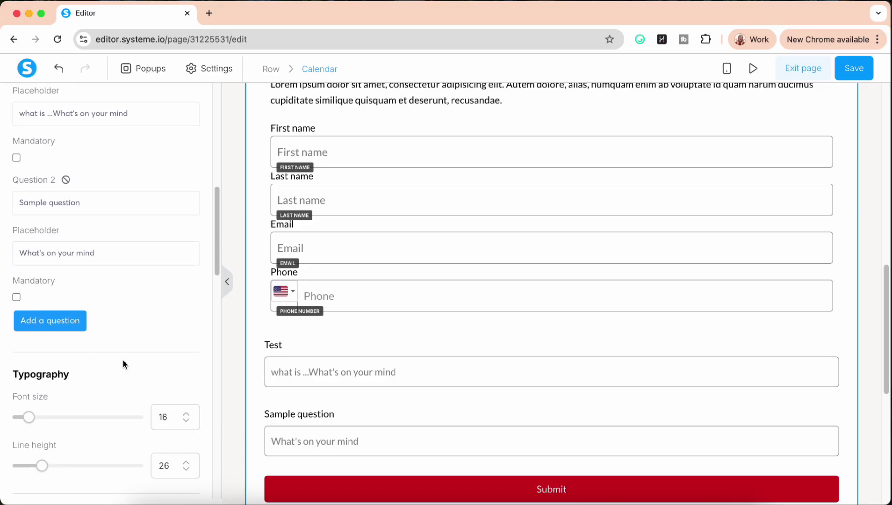
scroll(123, 359, up, 2)
scroll(113, 360, up, 1)
drag(38, 299, 40, 214)
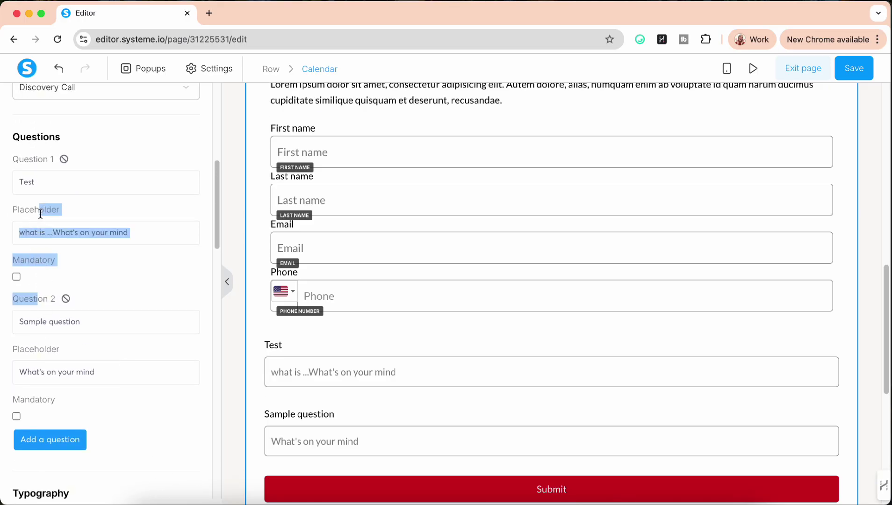
click(110, 305)
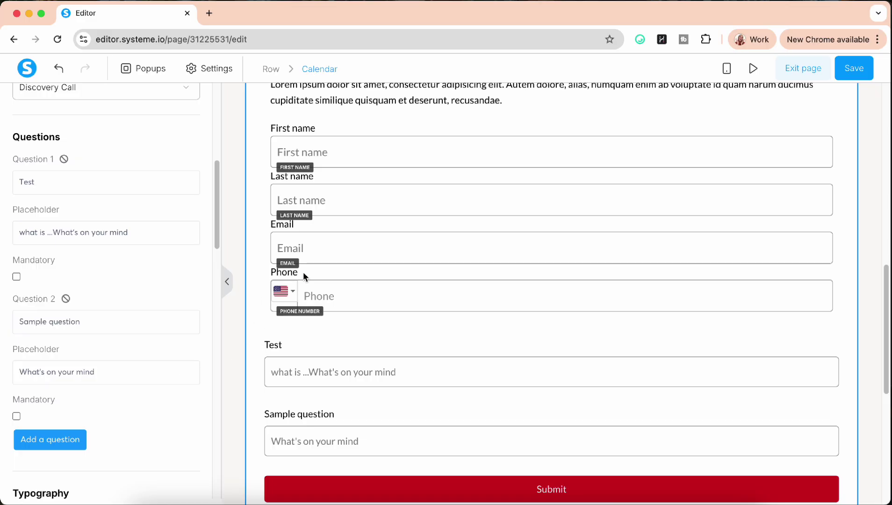
click(370, 280)
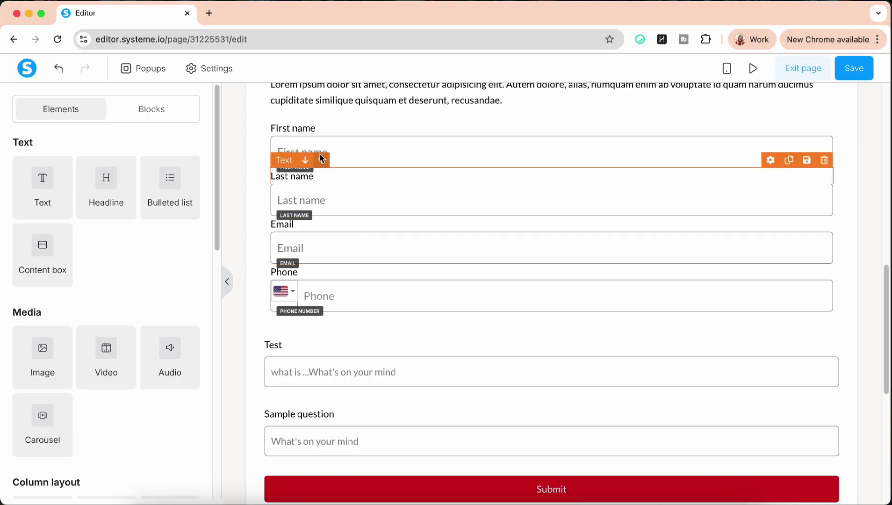
- Change the Last name field's input type to Company name
click(341, 154)
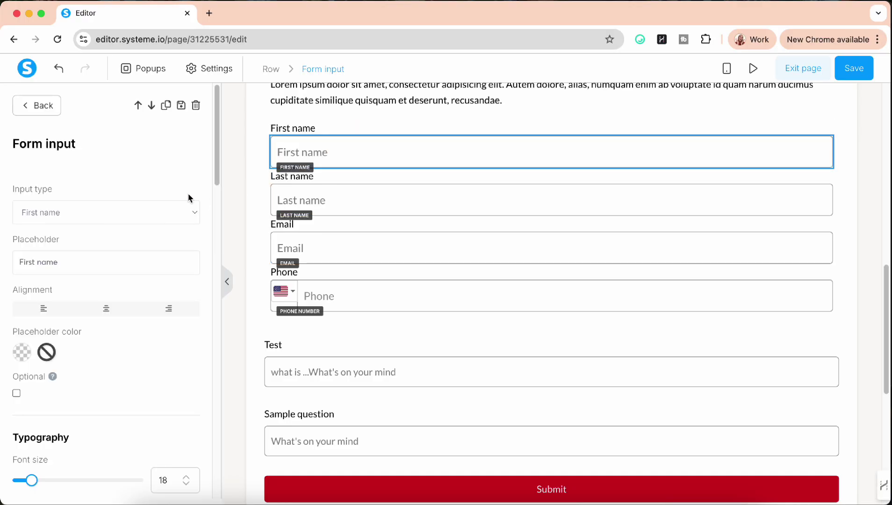
key(Escape)
click(298, 196)
click(76, 213)
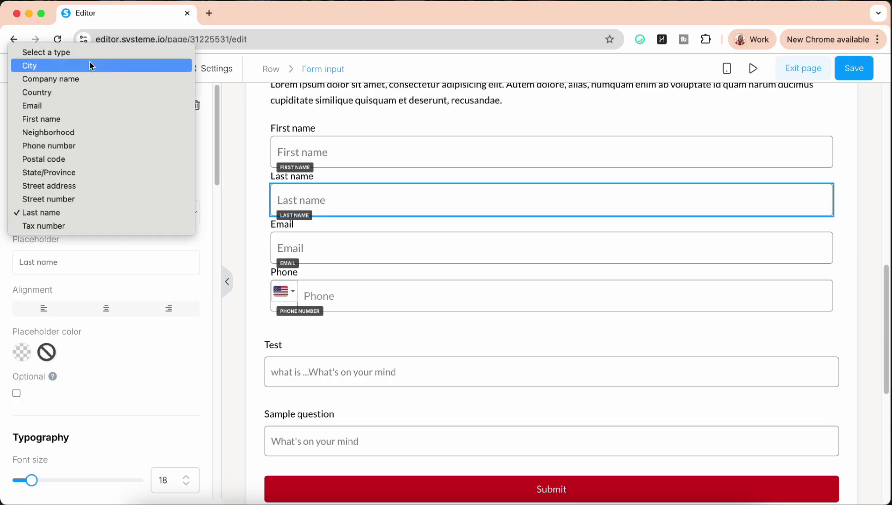
click(87, 78)
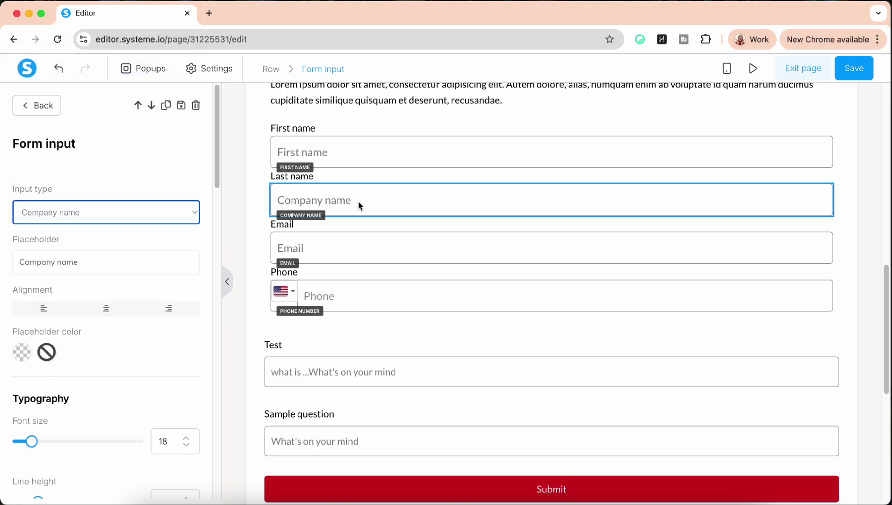
- Make the Phone field a Tax number input with the placeholder 'How long'
click(334, 249)
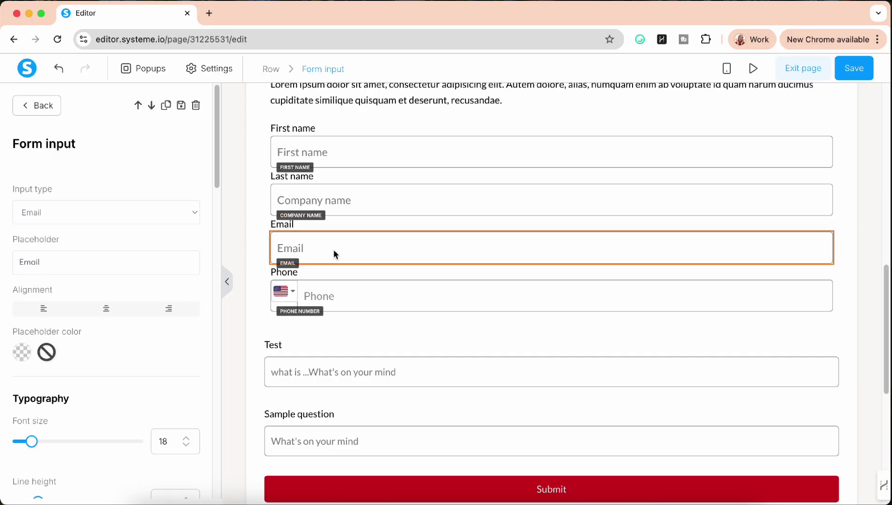
click(335, 297)
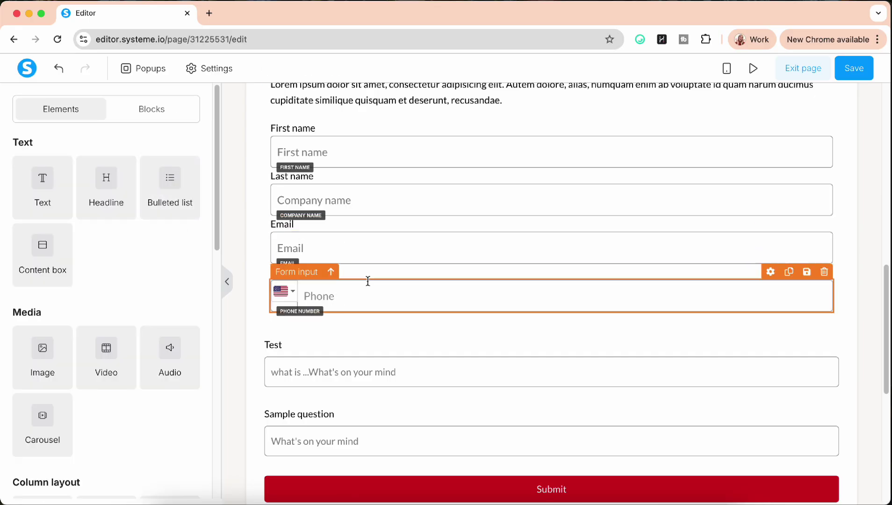
click(327, 301)
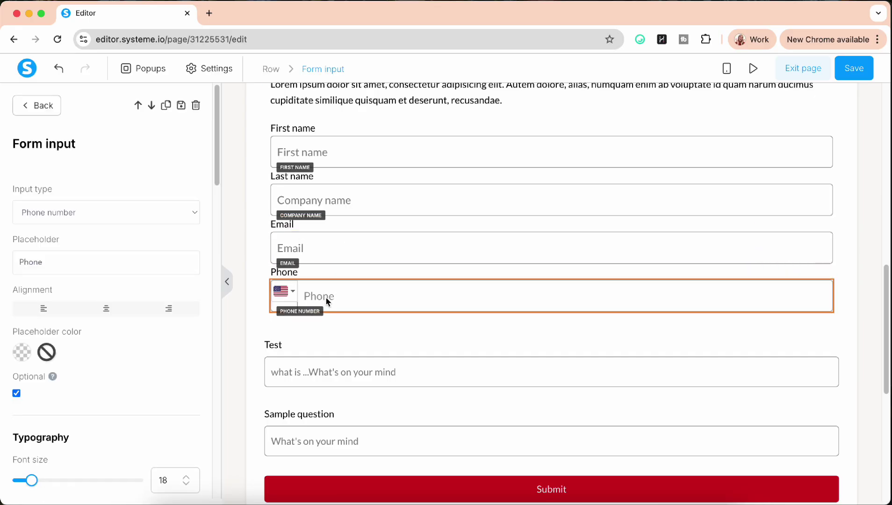
click(138, 217)
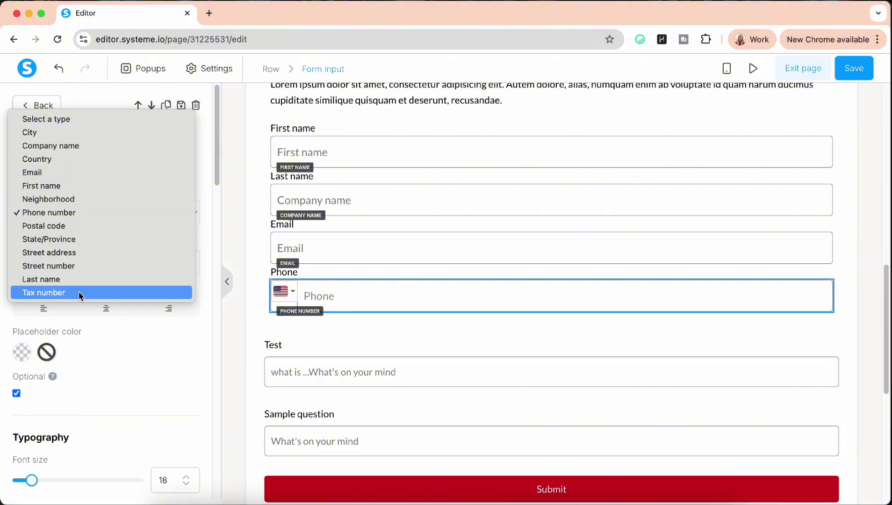
click(47, 294)
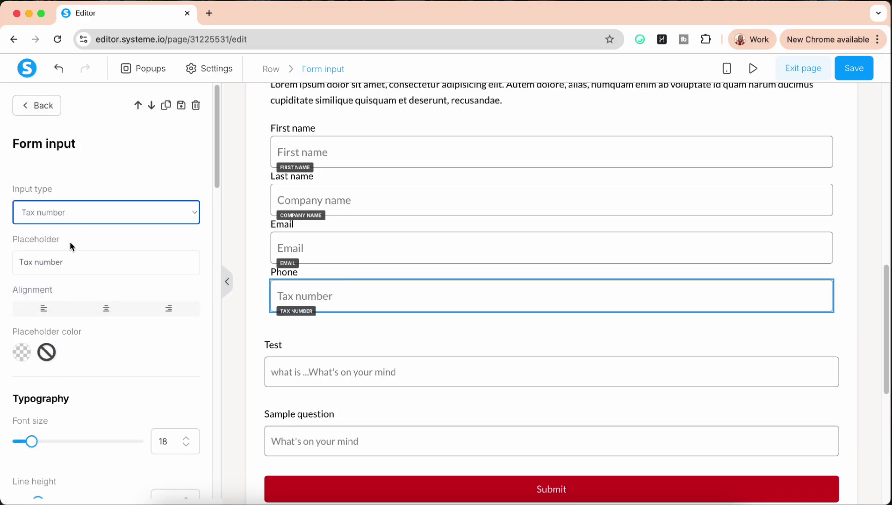
drag(70, 259, 4, 267)
text(How long)
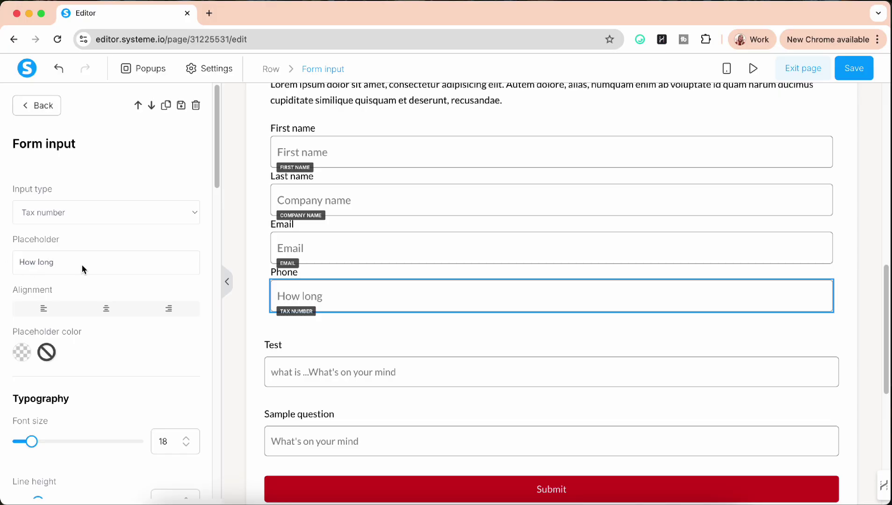
click(321, 343)
scroll(320, 342, up, 12)
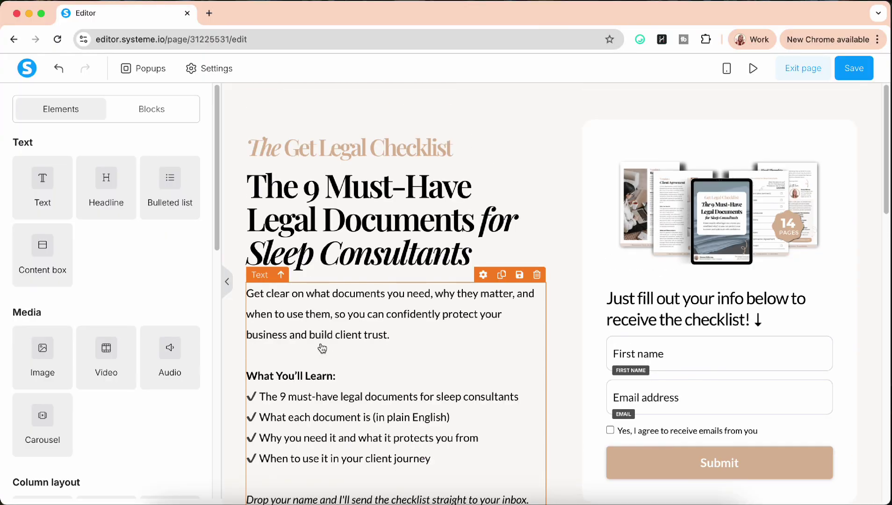
- Exit the page editor without saving, confirming Leave in the browser prompt
scroll(322, 348, down, 15)
scroll(321, 343, up, 5)
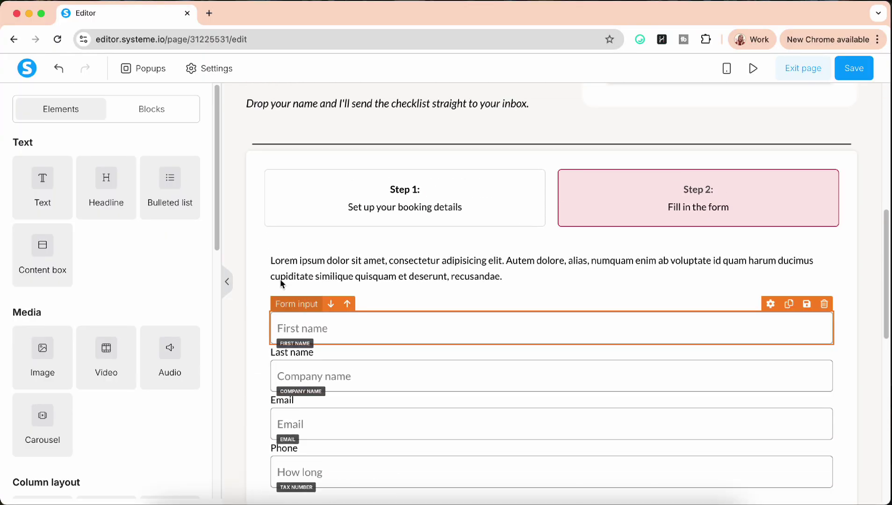
scroll(506, 288, down, 3)
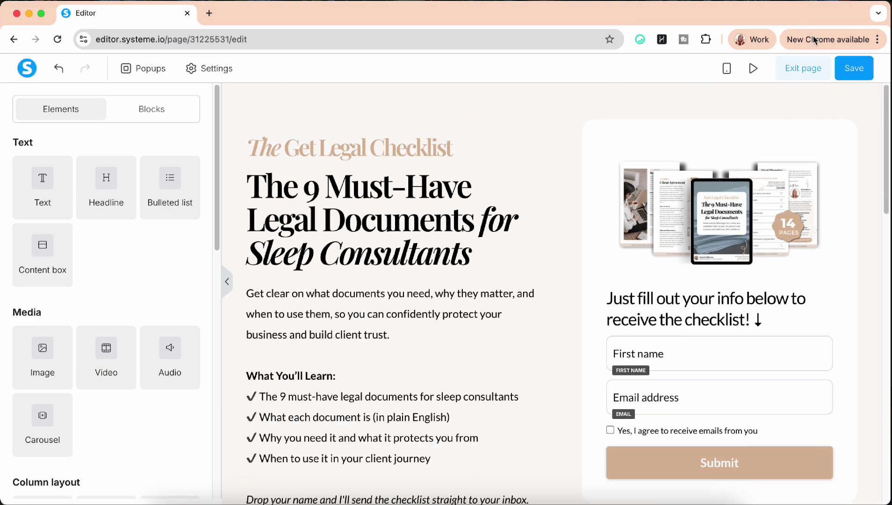
click(802, 69)
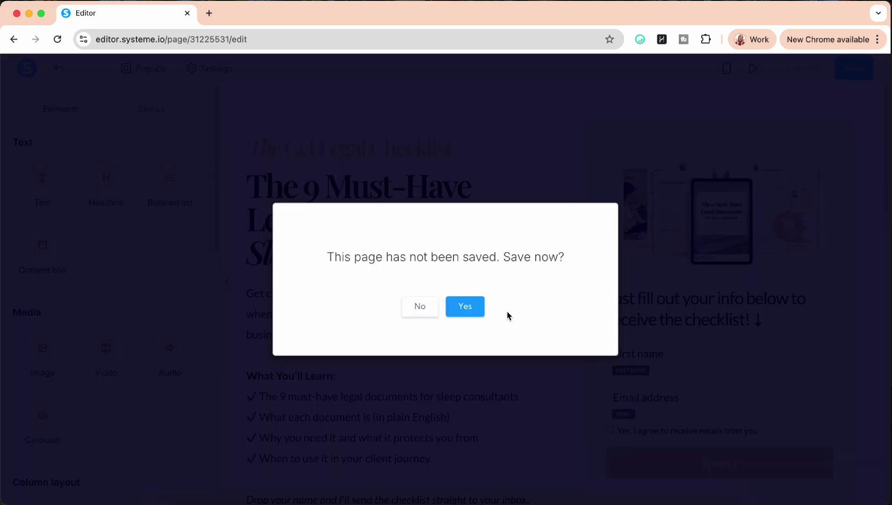
click(419, 306)
click(466, 199)
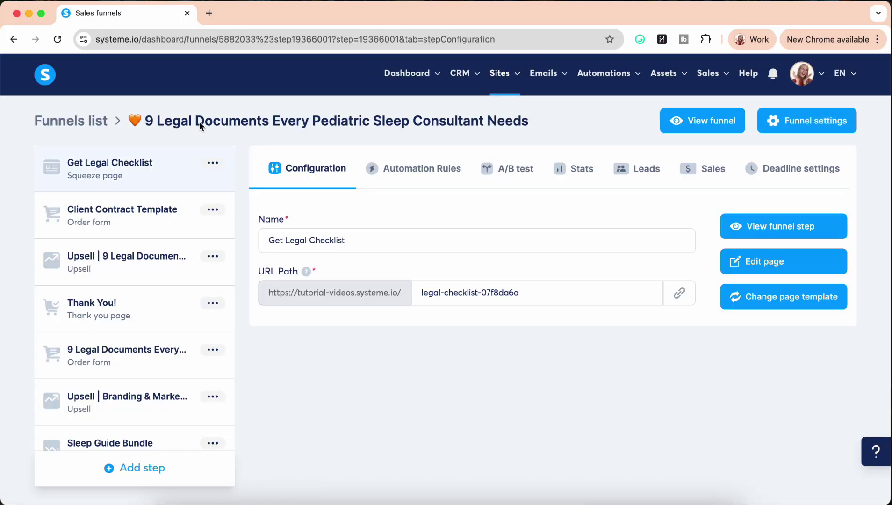
- Open the Contacts list and start creating a new contact
mouse_move(460, 77)
click(463, 115)
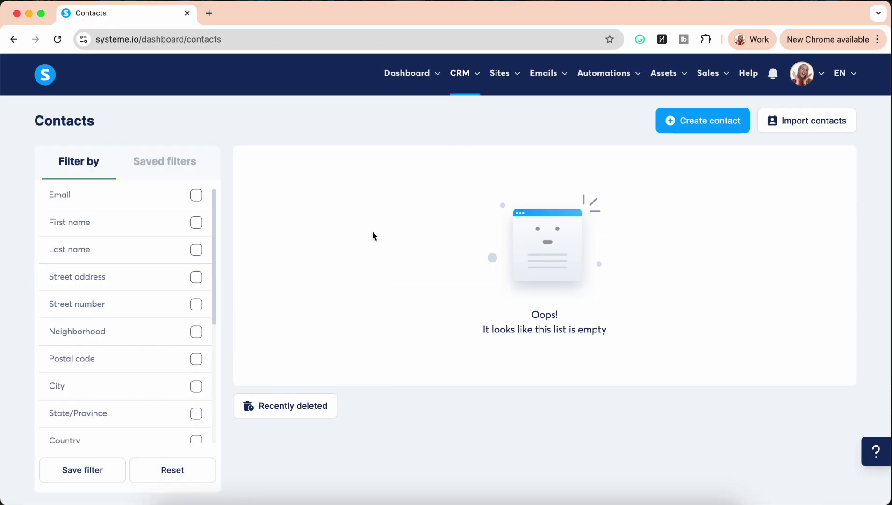
scroll(130, 332, down, 5)
scroll(130, 331, up, 5)
click(698, 121)
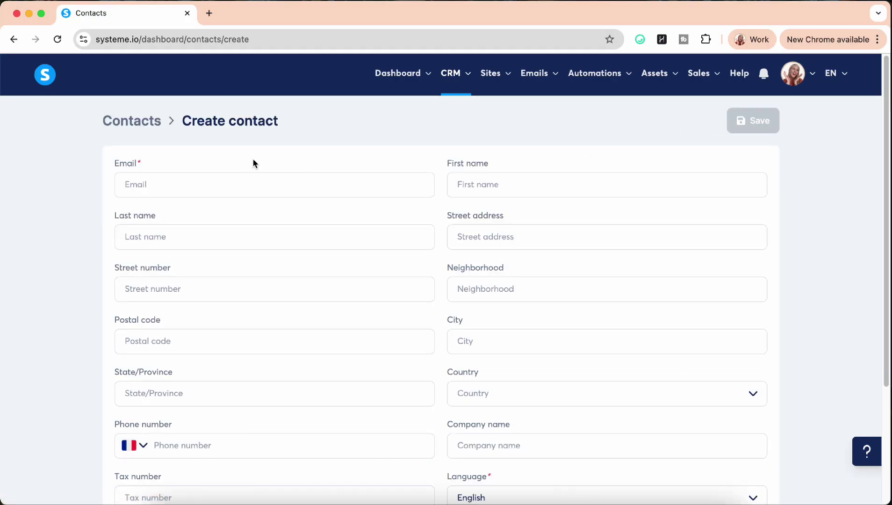
scroll(215, 184, down, 2)
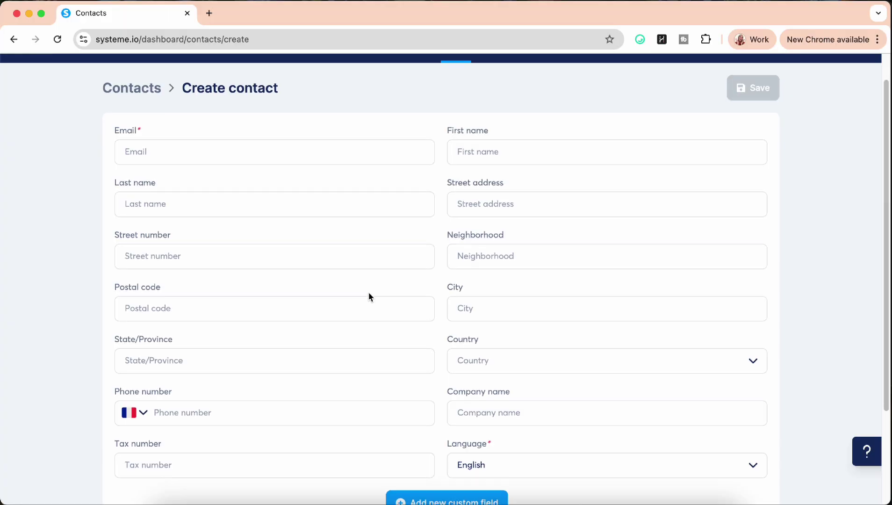
scroll(369, 297, down, 5)
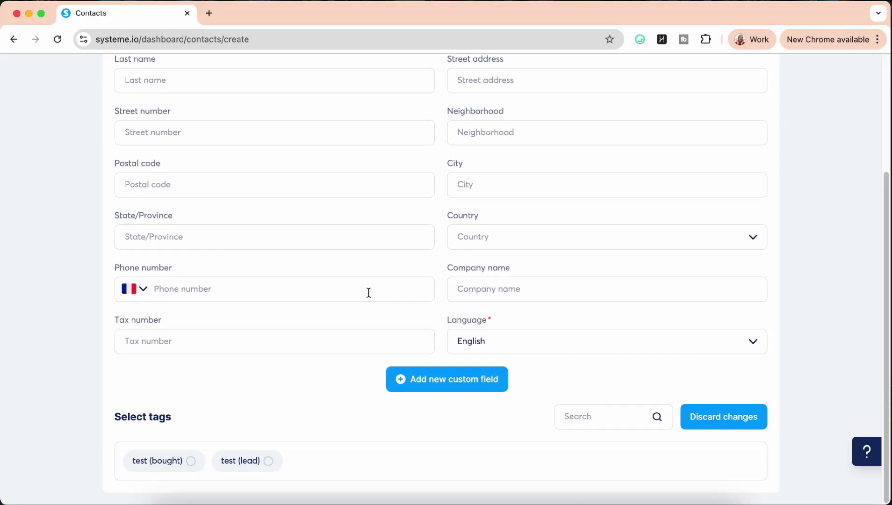
- Create a new custom contact field named 'Certified date' and save it
click(450, 384)
click(310, 256)
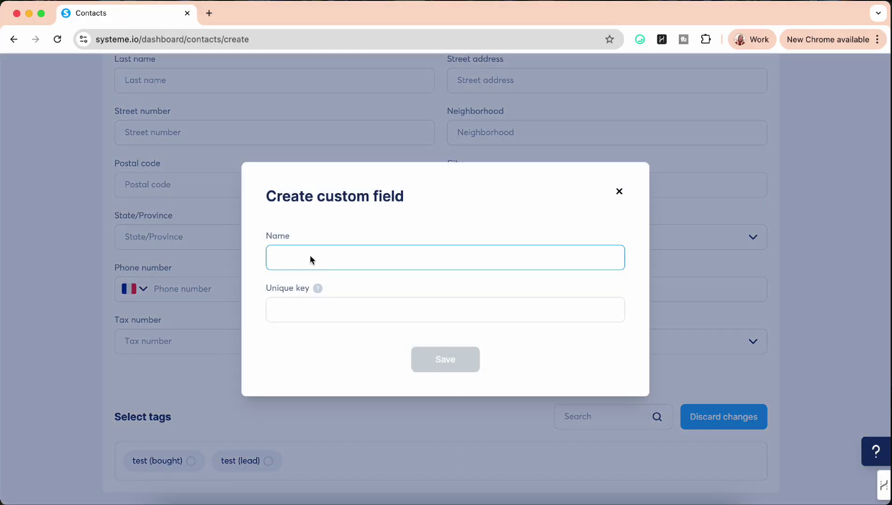
text(Certified date)
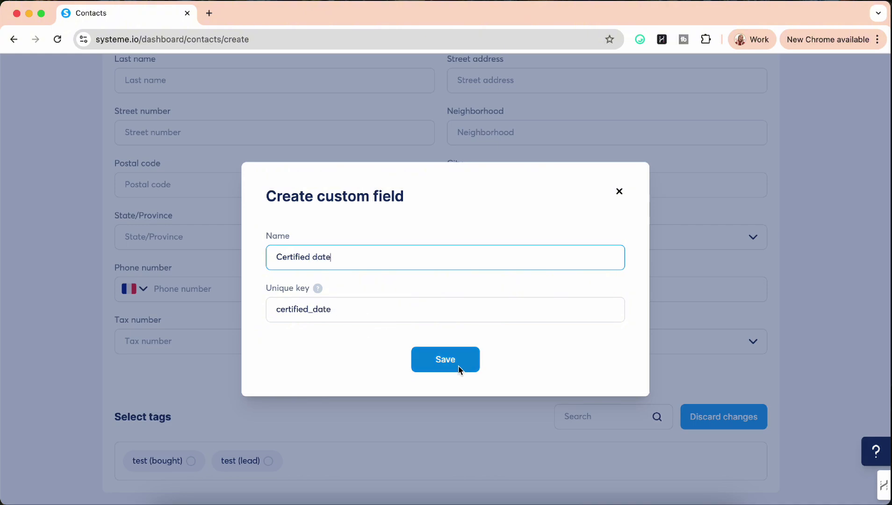
click(458, 365)
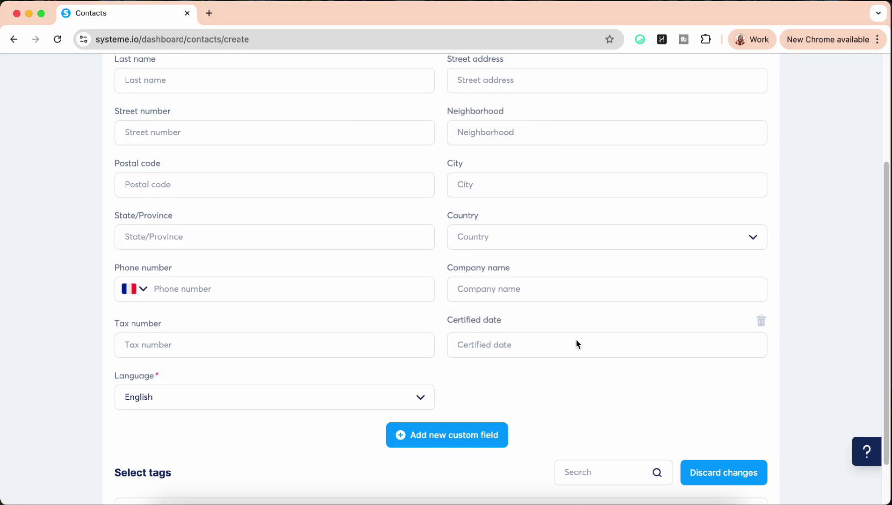
scroll(576, 344, up, 1)
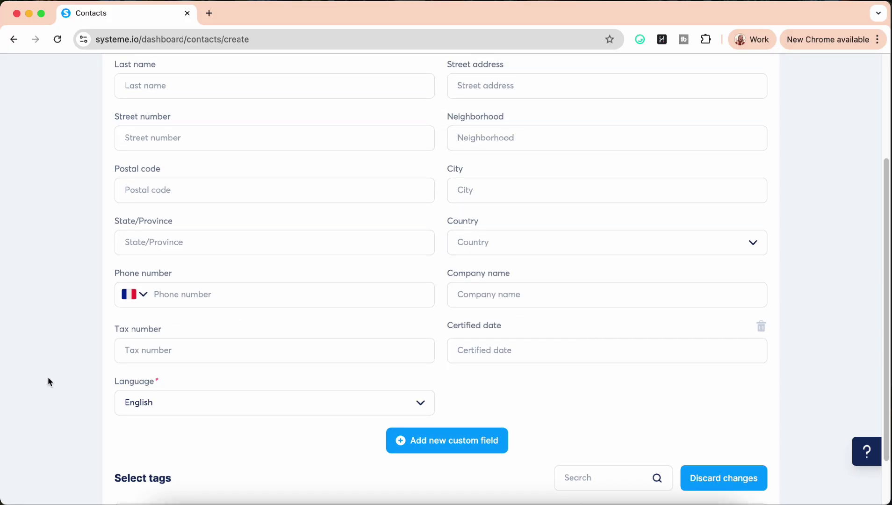
scroll(508, 361, up, 5)
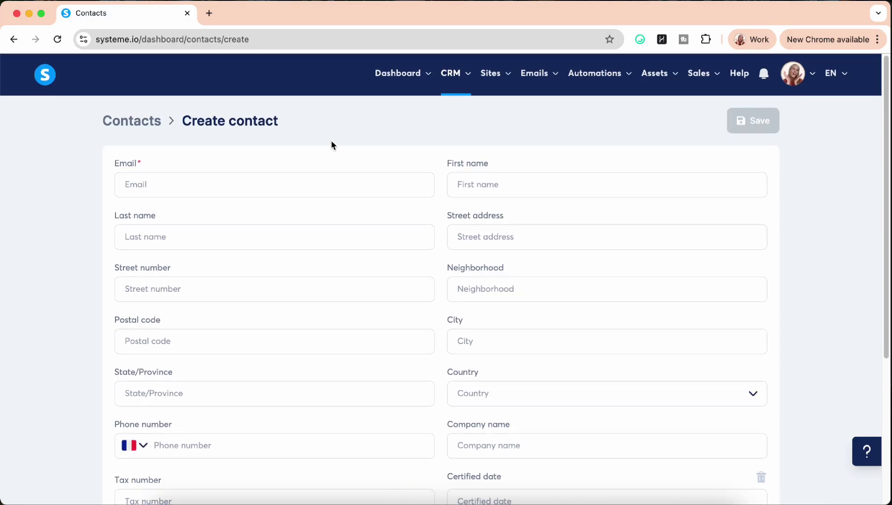
- Reopen the 9 Legal Documents funnel's opt-in page in the editor, restoring the unsaved changes
mouse_move(457, 88)
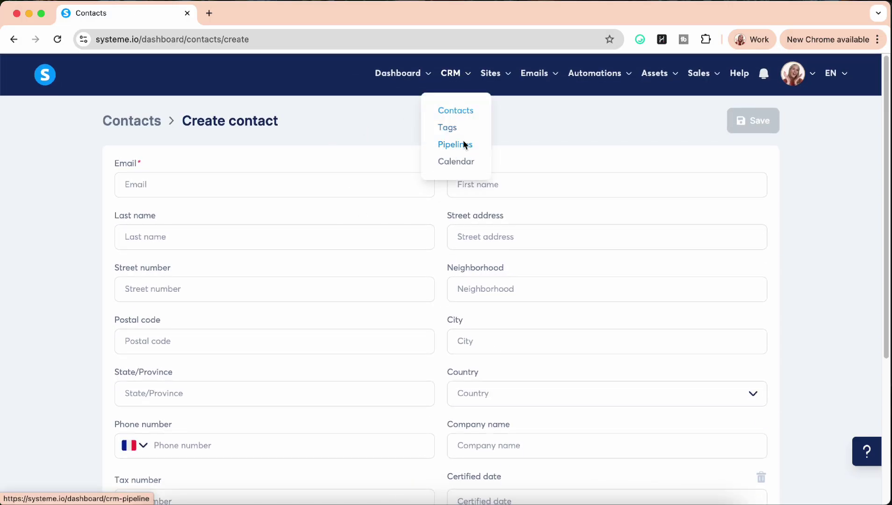
mouse_move(488, 71)
click(497, 129)
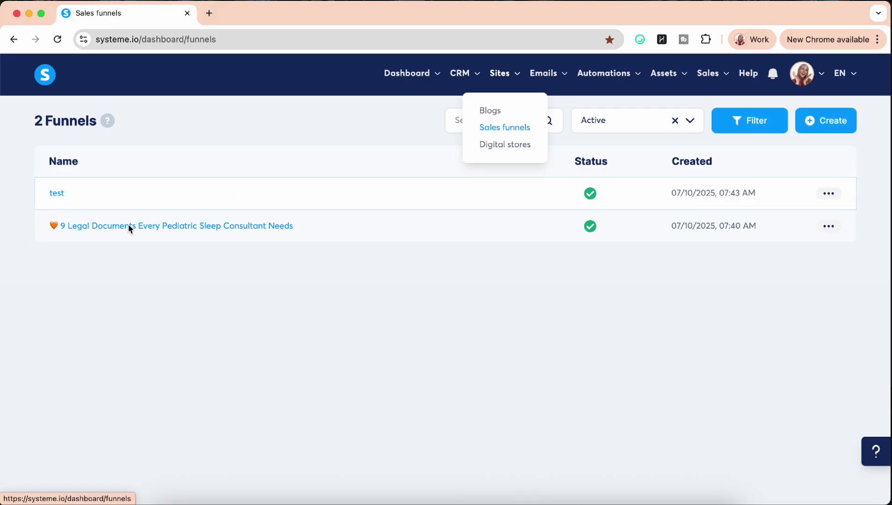
click(97, 228)
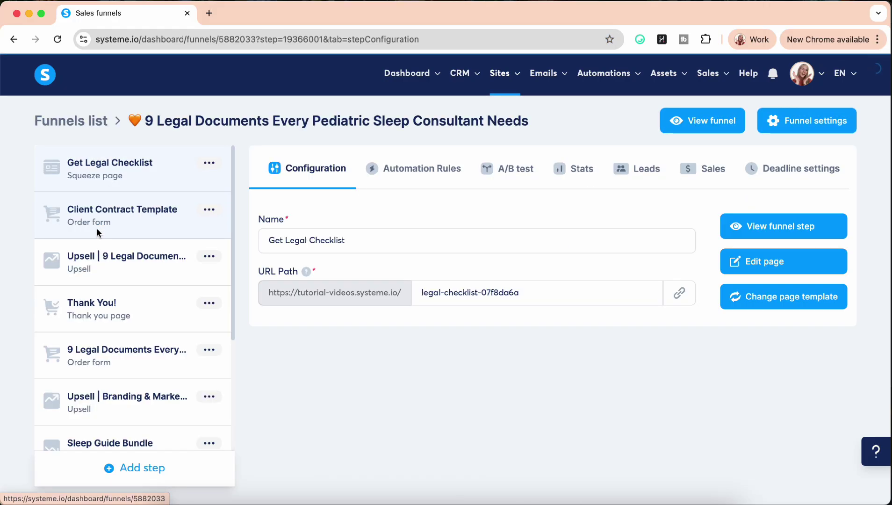
click(796, 260)
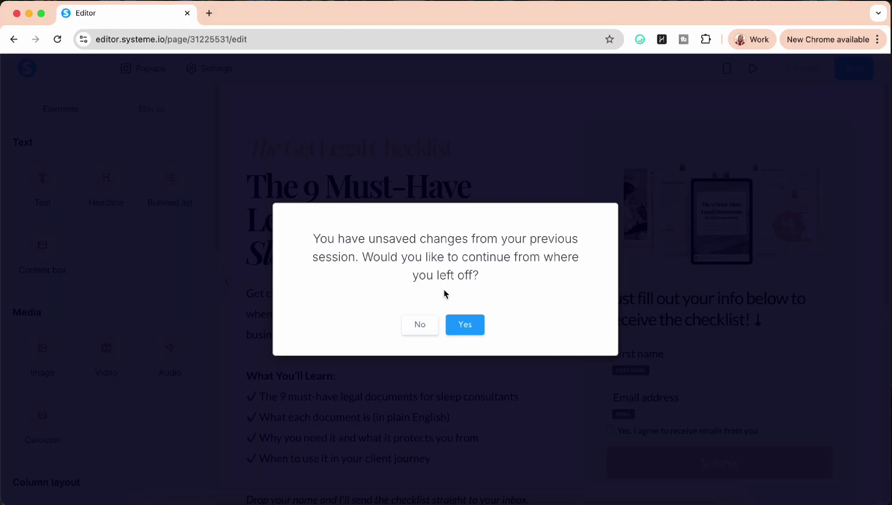
click(464, 324)
- Switch the editor to mobile view to preview the booking calendar
scroll(515, 362, down, 10)
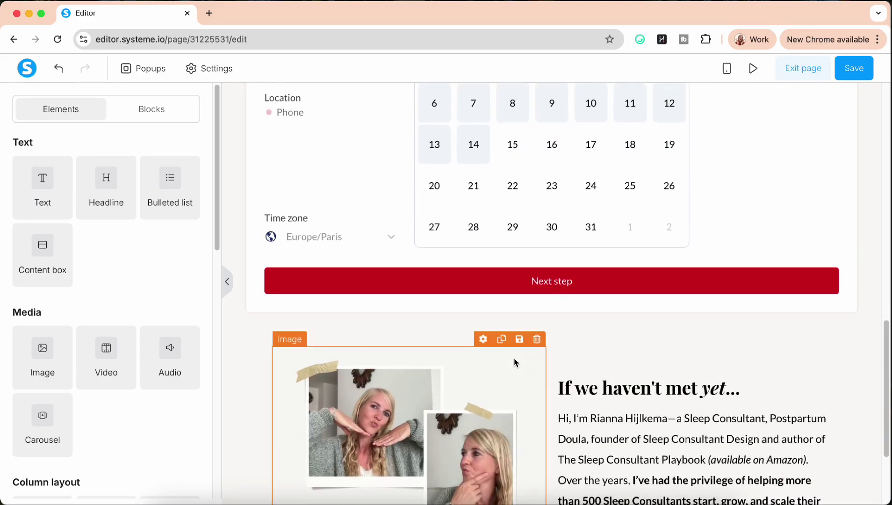
scroll(514, 362, up, 7)
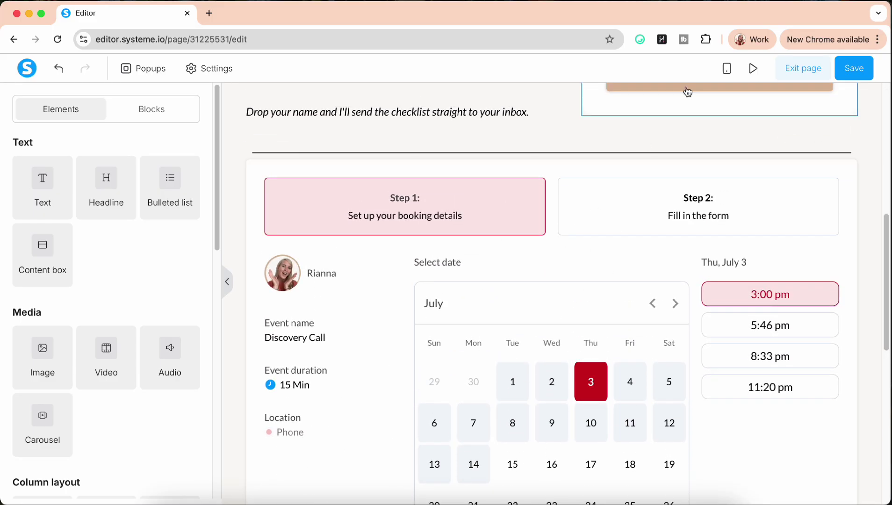
click(727, 69)
scroll(641, 276, down, 8)
scroll(639, 287, up, 1)
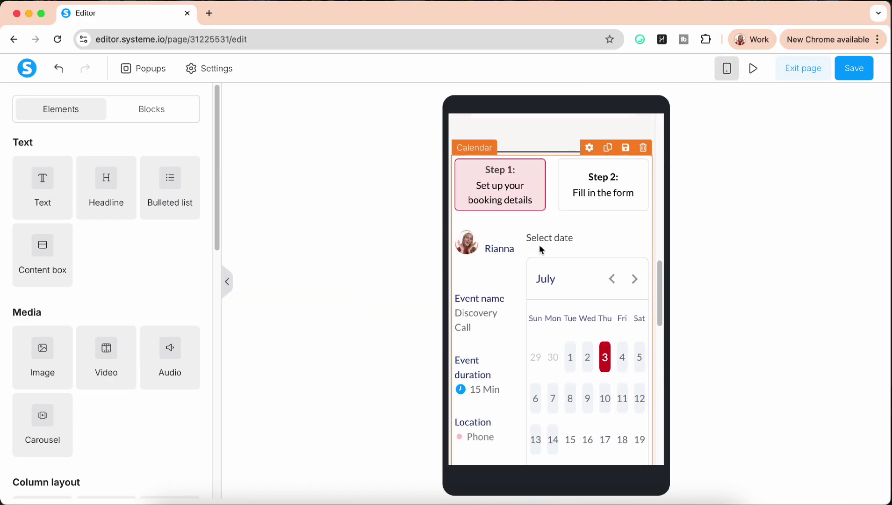
- Set the calendar's section padding to 25 vertically and 25 horizontally
click(450, 162)
scroll(450, 162, down, 1)
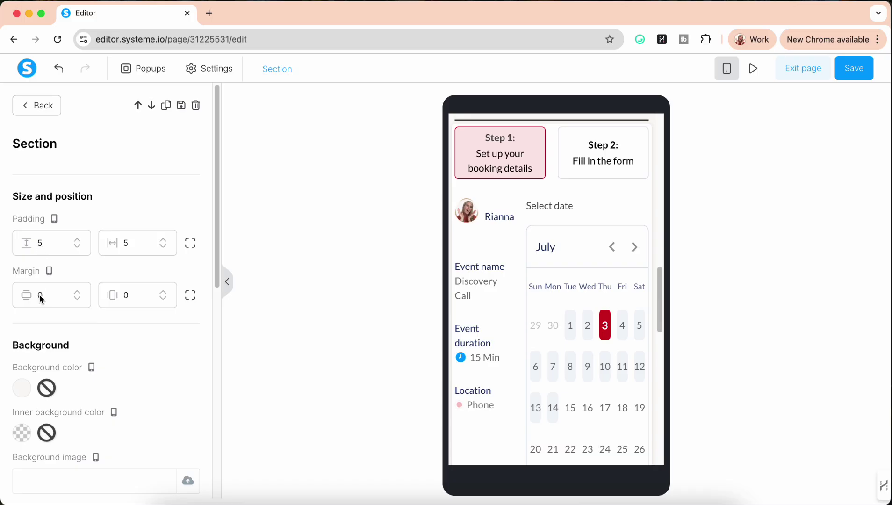
click(39, 246)
text(2)
click(125, 247)
text(2)
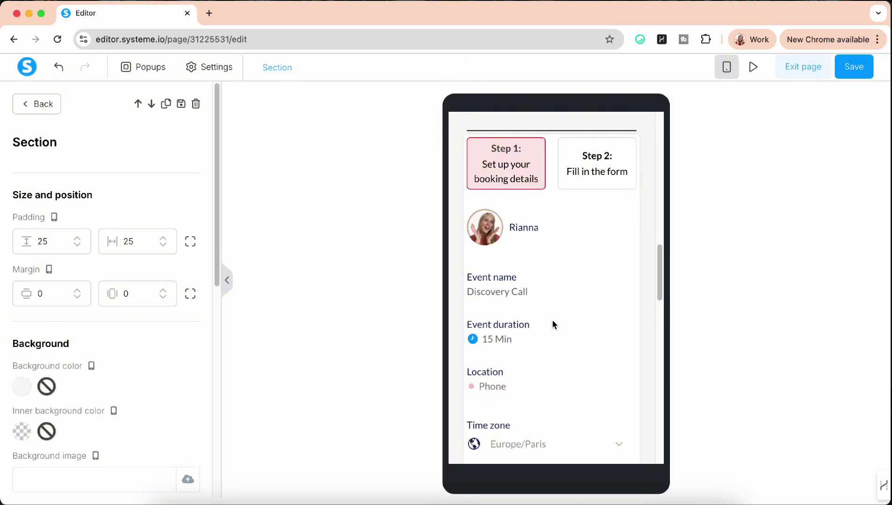
scroll(551, 323, down, 1)
- Set the Calendar element's own padding to 25 vertically and 25 horizontally
click(468, 265)
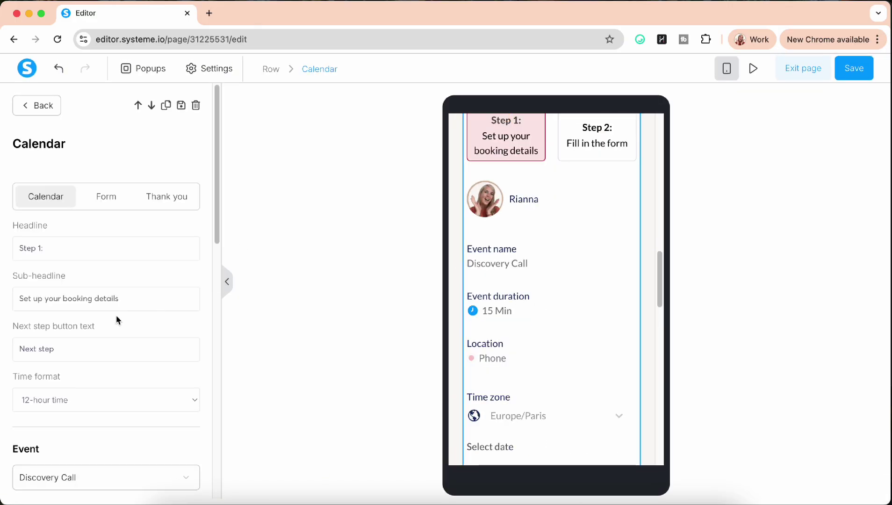
scroll(117, 320, down, 13)
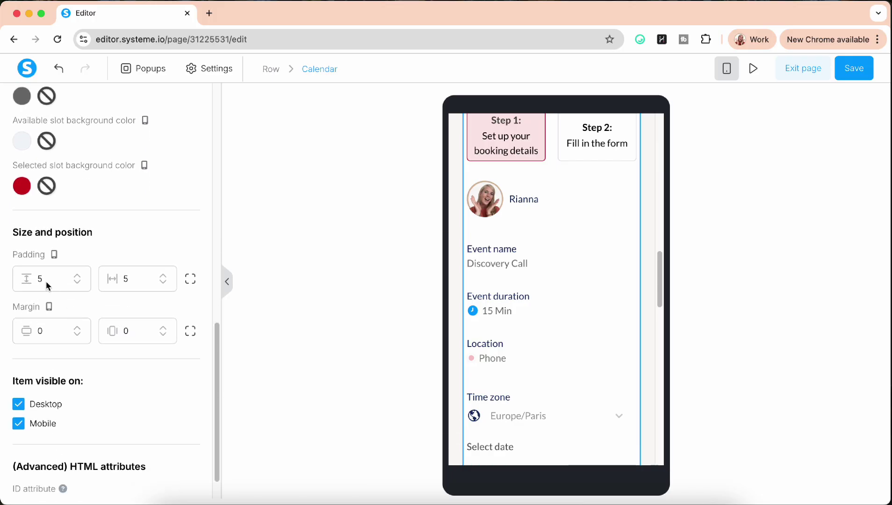
click(40, 280)
text(2)
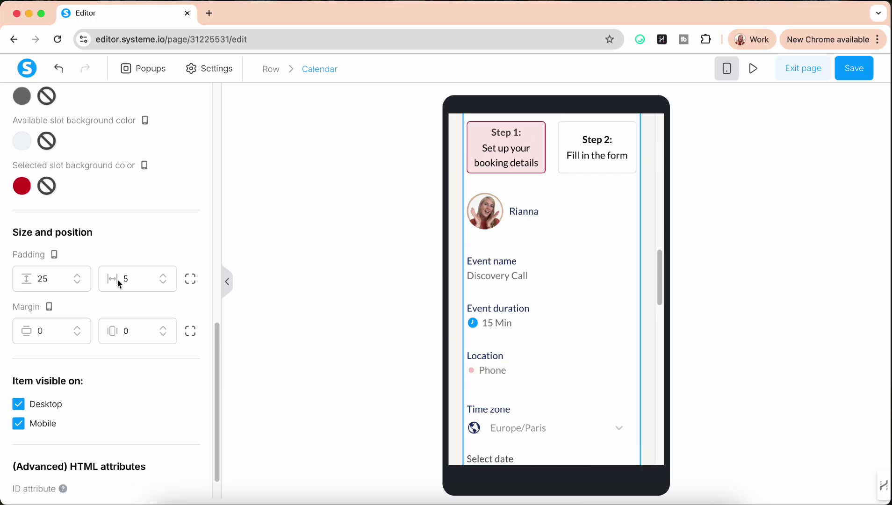
click(123, 279)
text(2)
click(563, 332)
scroll(563, 337, down, 9)
scroll(563, 337, down, 6)
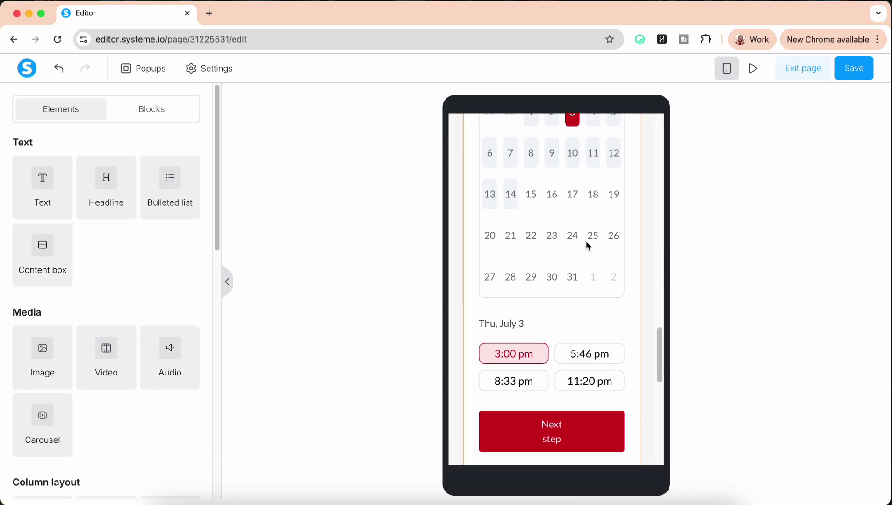
scroll(567, 267, up, 10)
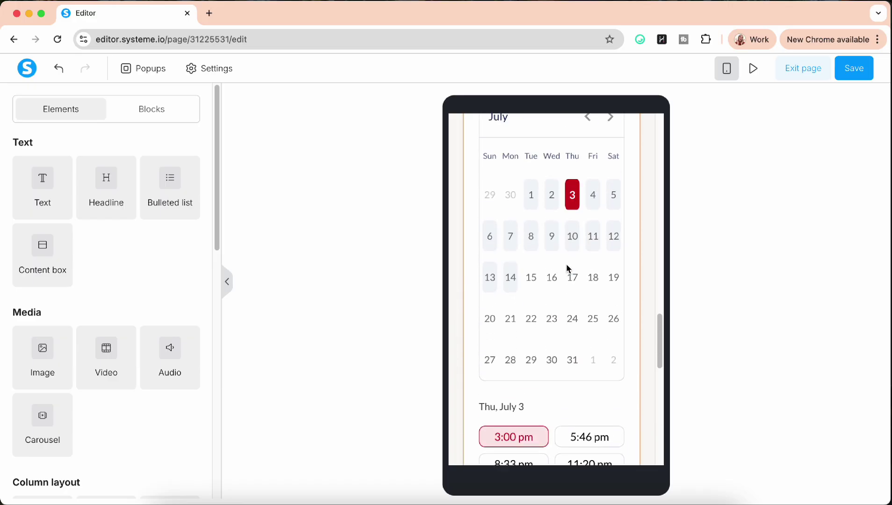
- Switch to desktop preview and check the calendar's details, July dates and time slots side by side
click(727, 68)
scroll(629, 267, up, 6)
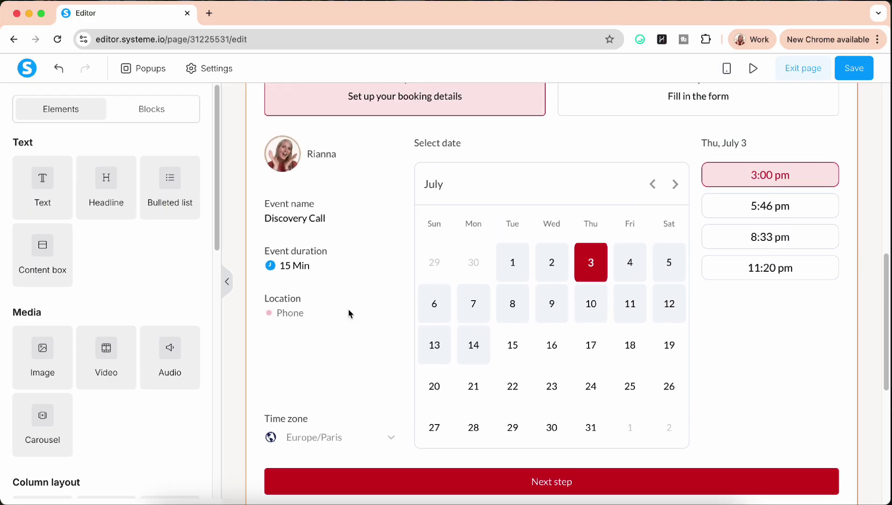
scroll(705, 300, up, 2)
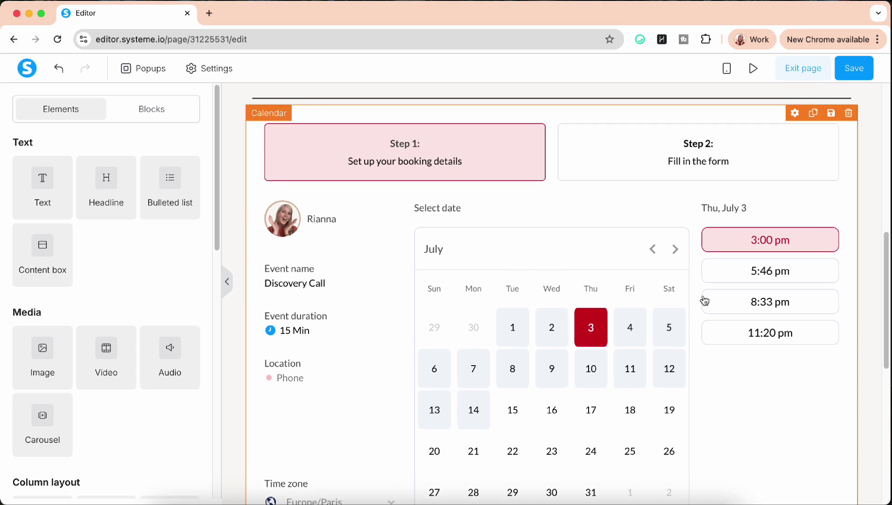
scroll(705, 299, down, 3)
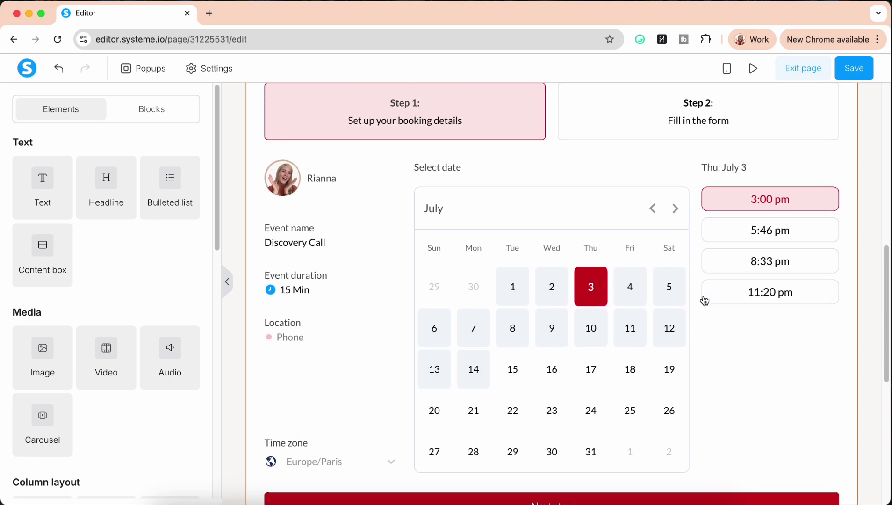